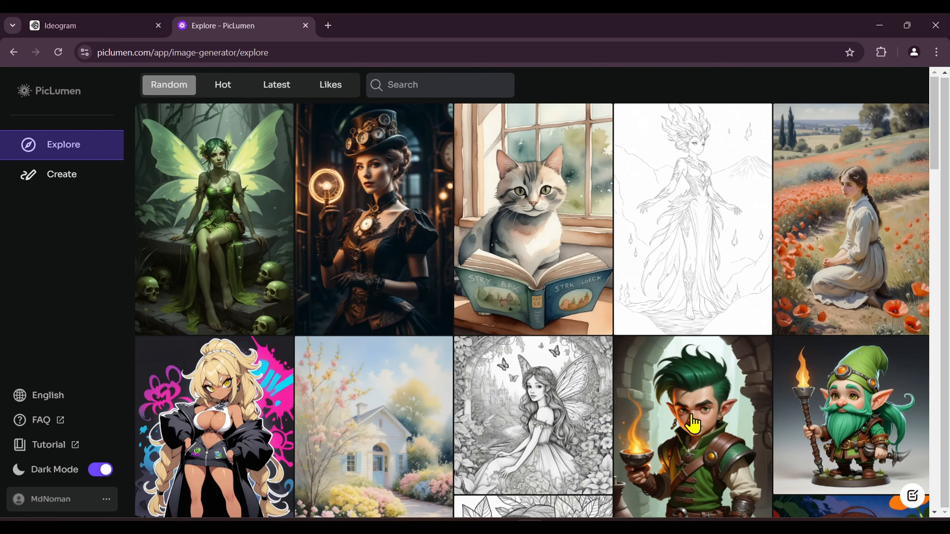
# - Browse the community images in the Explore gallery for T-shirt design ideas
pyautogui.scroll(-4, 632, 339)
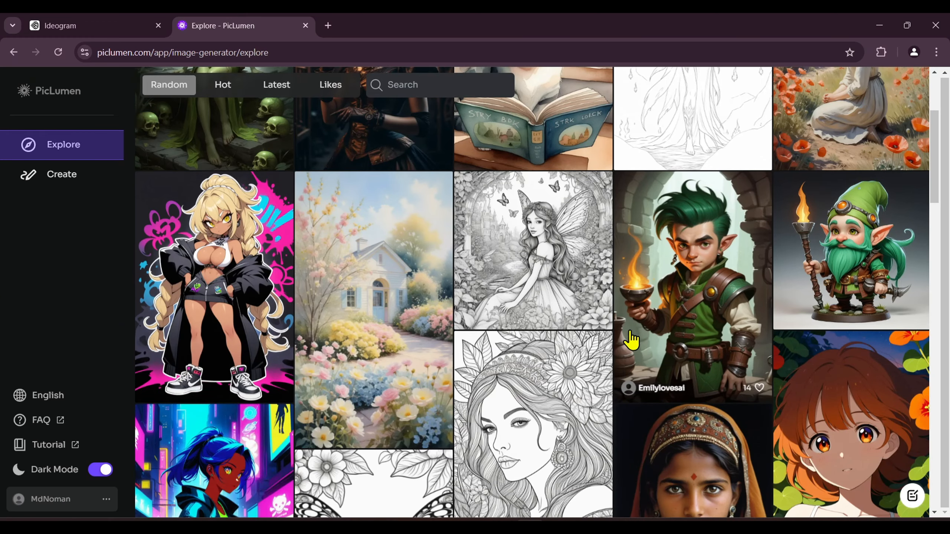
pyautogui.scroll(4, 632, 341)
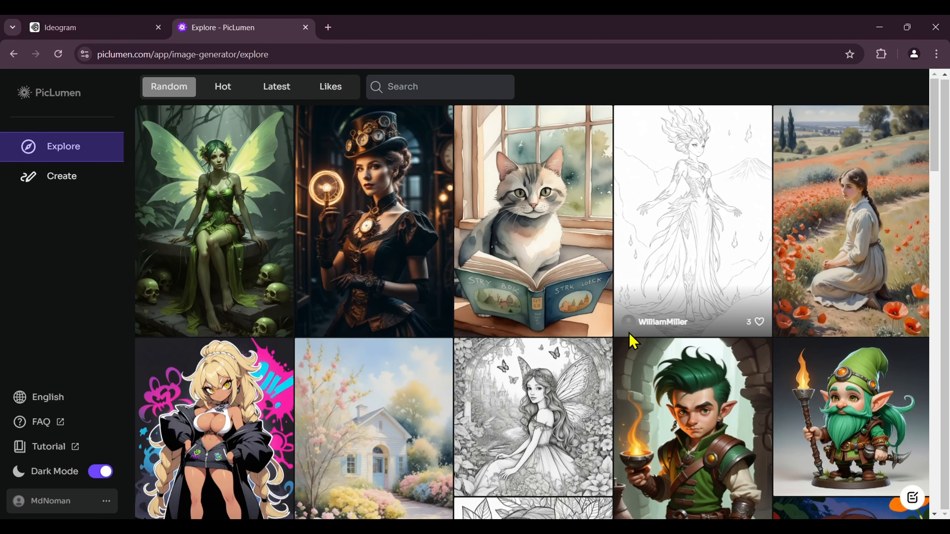
pyautogui.scroll(-5, 632, 340)
pyautogui.scroll(5, 638, 293)
pyautogui.scroll(-15, 630, 190)
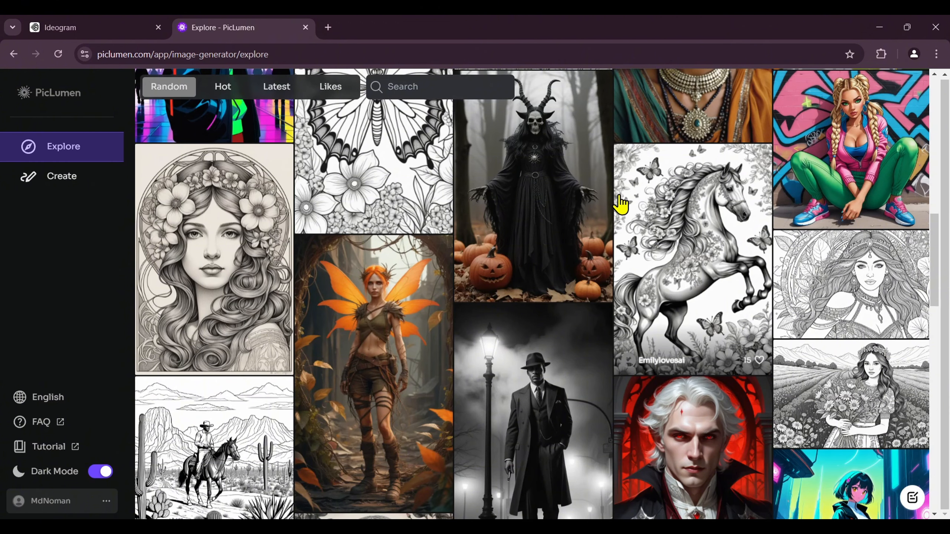
pyautogui.scroll(15, 621, 204)
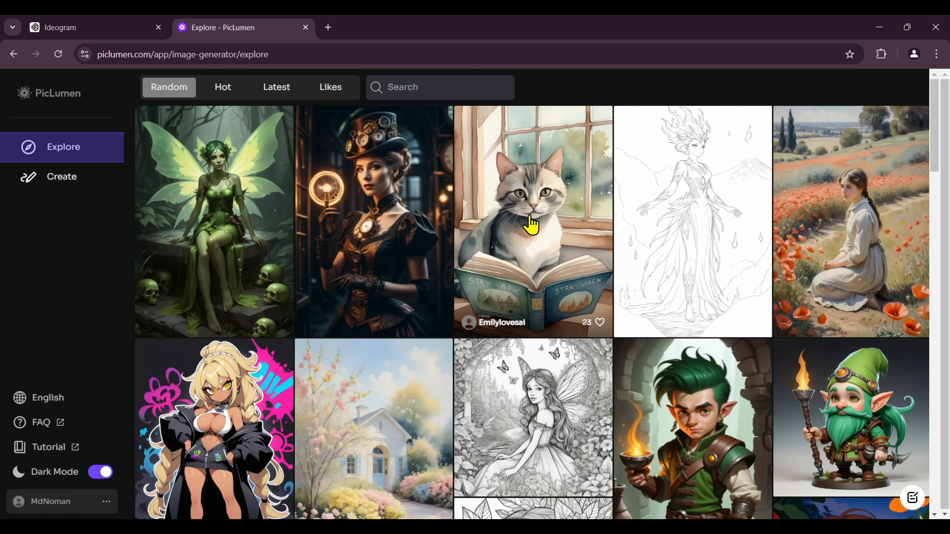
pyautogui.scroll(-10, 519, 220)
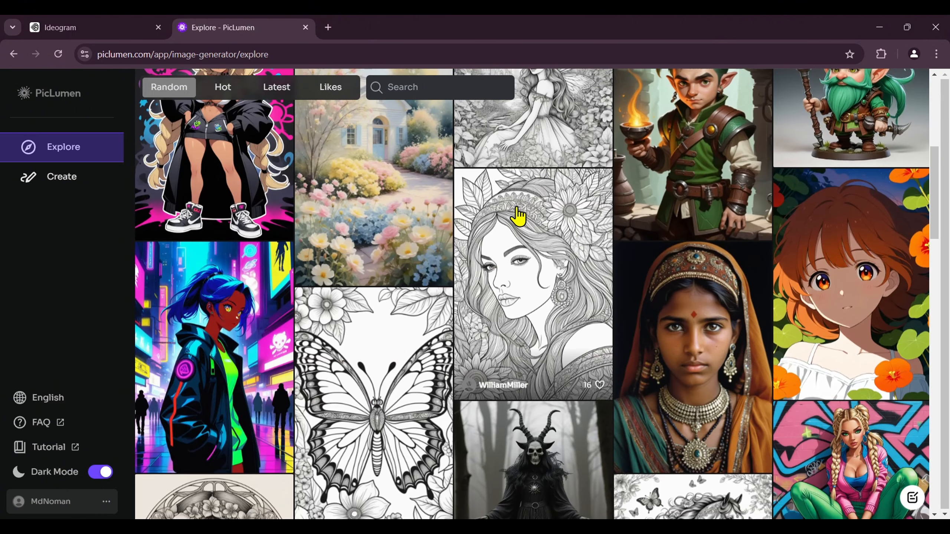
pyautogui.scroll(6, 516, 215)
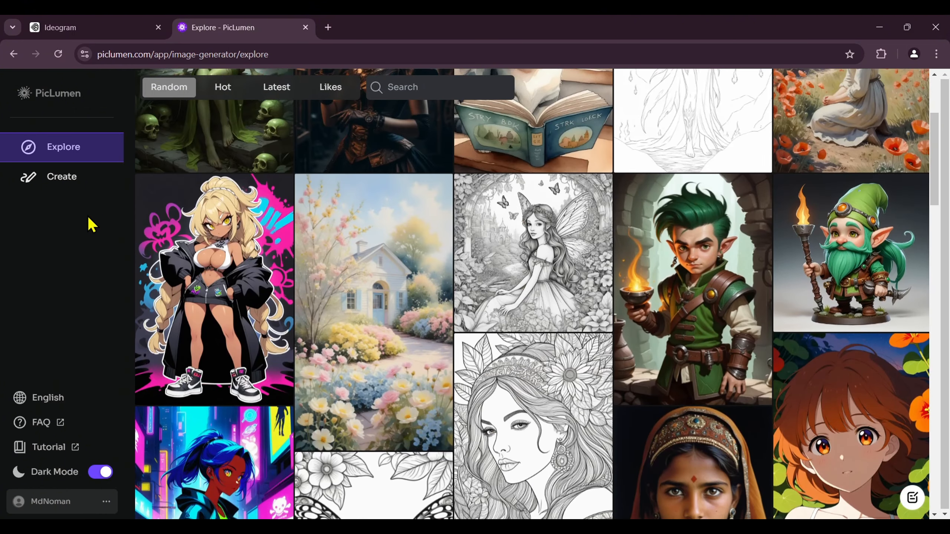
# - Create images from the copied prompt describing a summer T-shirt design with a smiling sun and the words "Summer Vibes"
pyautogui.click(68, 184)
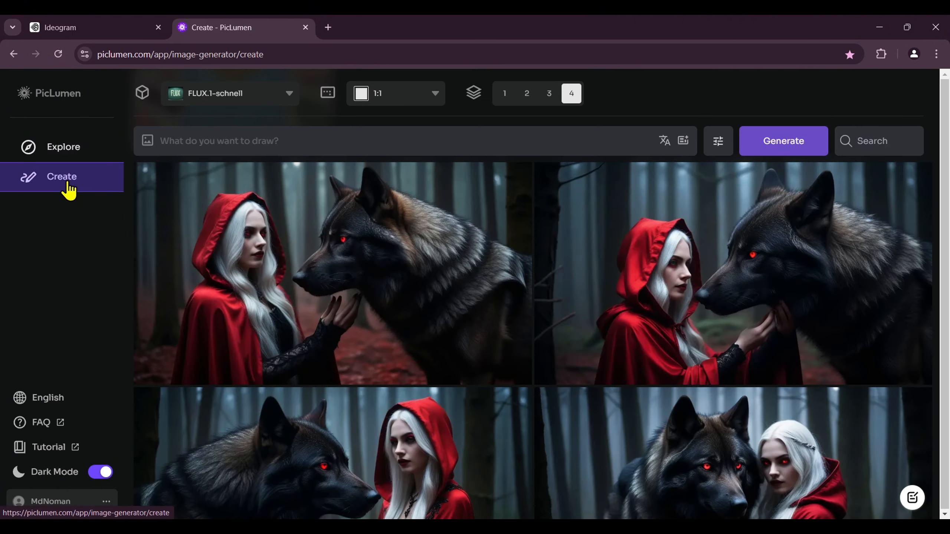
pyautogui.click(251, 135)
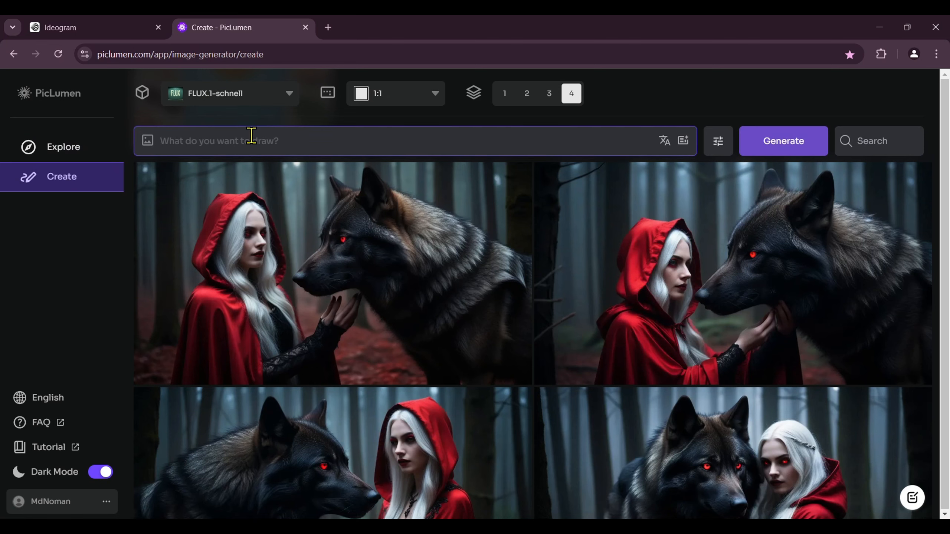
pyautogui.rightClick(251, 136)
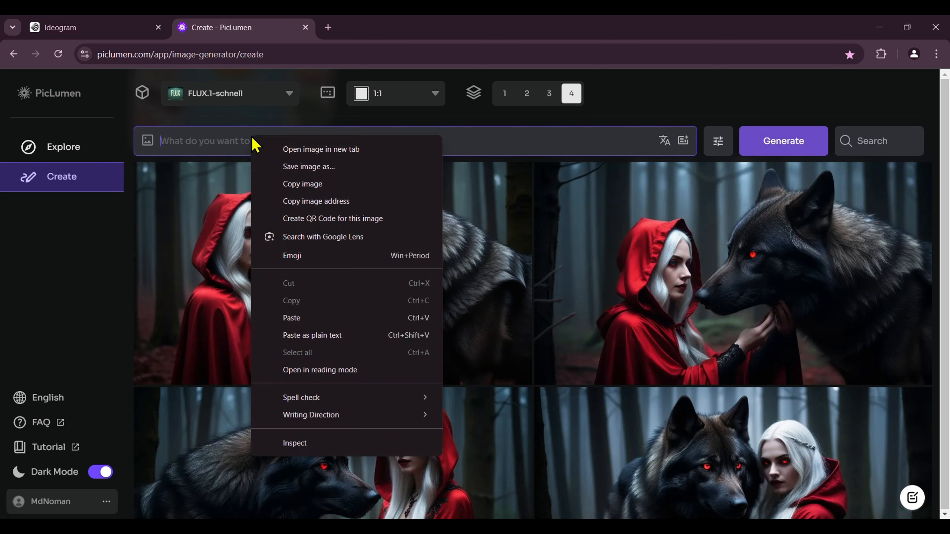
pyautogui.click(311, 320)
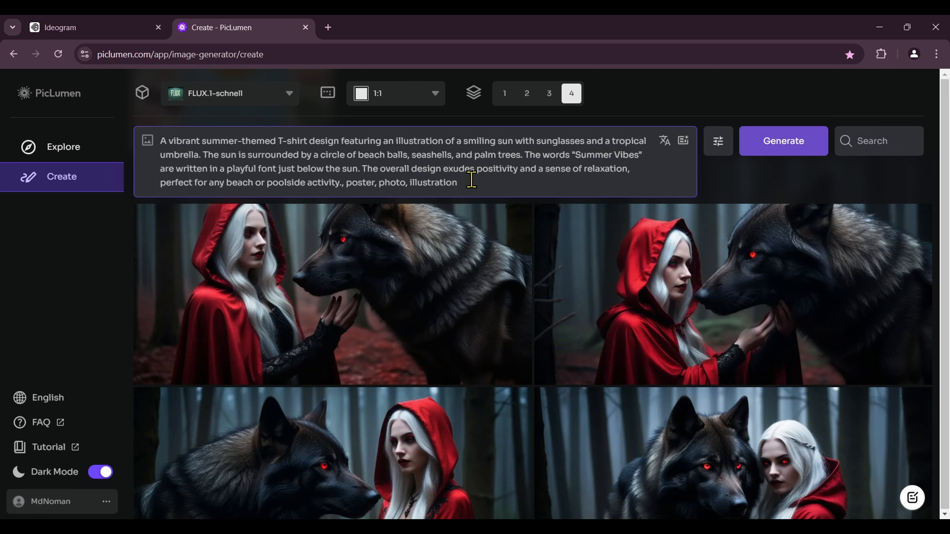
pyautogui.click(778, 149)
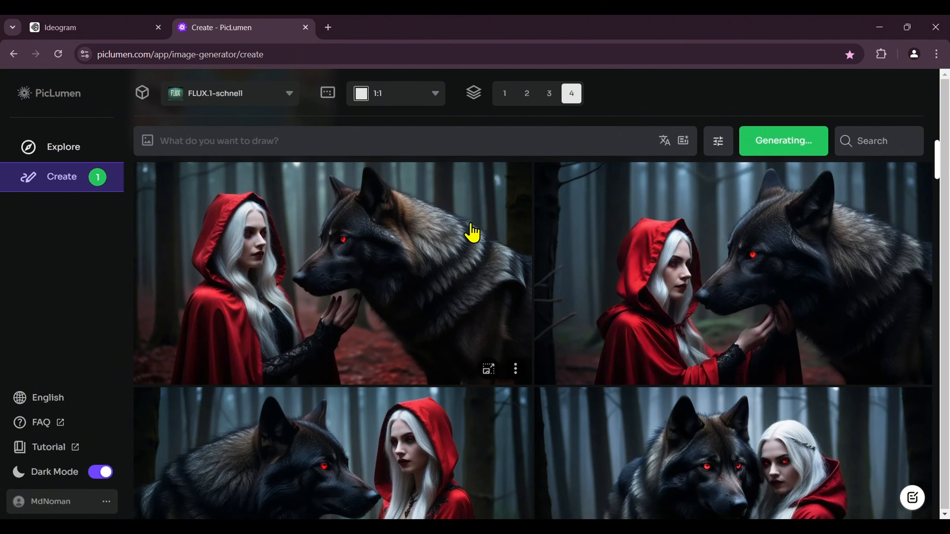
pyautogui.scroll(5, 472, 232)
pyautogui.scroll(5, 472, 229)
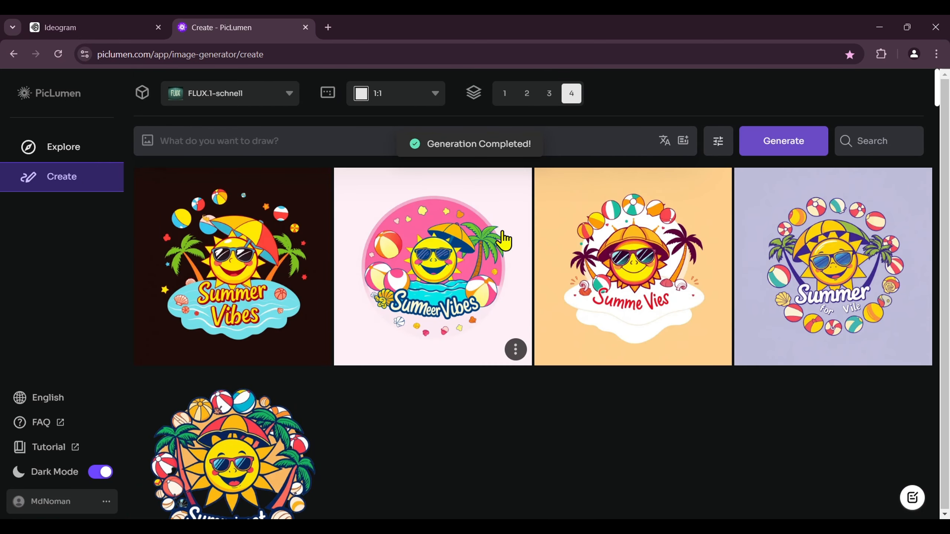
# - Open the generated Summer Vibes image with the dark background and download it
pyautogui.click(276, 242)
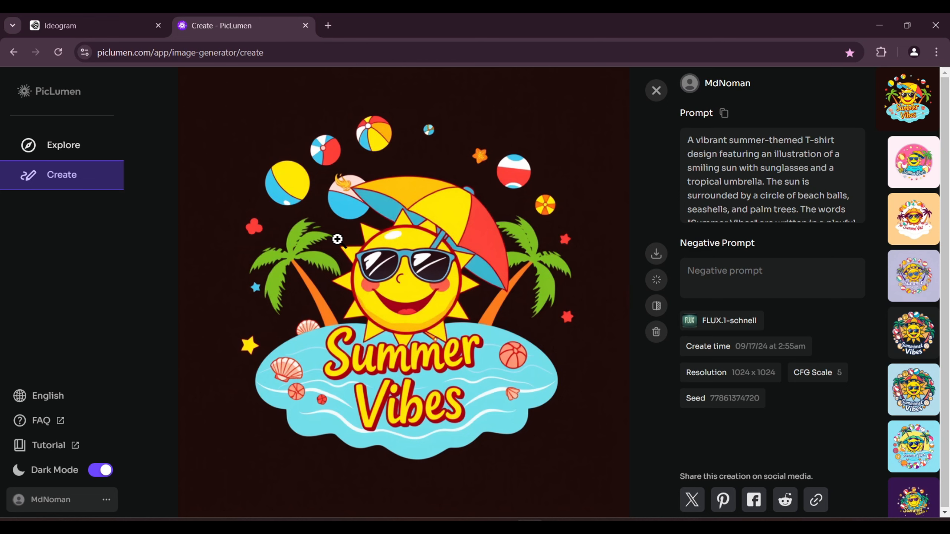
pyautogui.scroll(-2, 411, 246)
pyautogui.scroll(2, 413, 247)
pyautogui.click(659, 258)
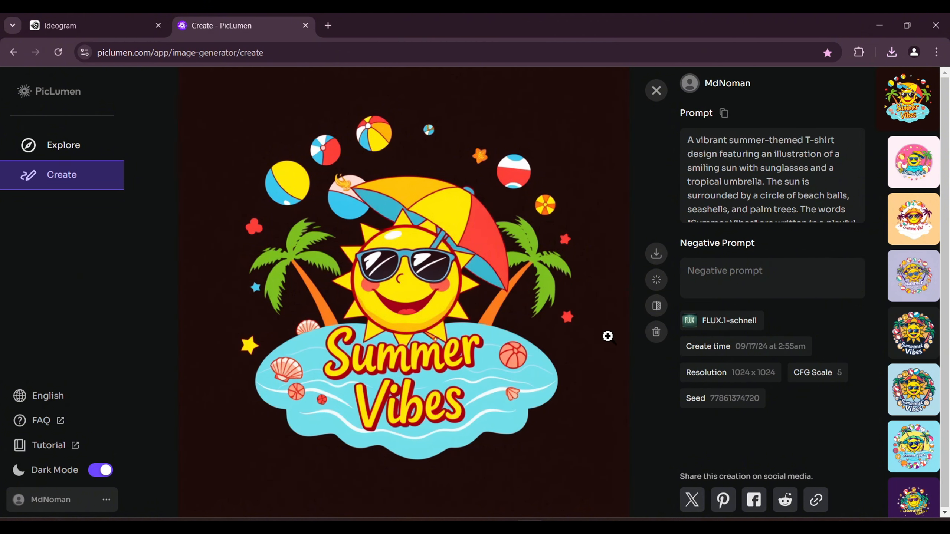
# - Remove the background from the Summer Vibes image, open the transparent version and download it
pyautogui.click(657, 313)
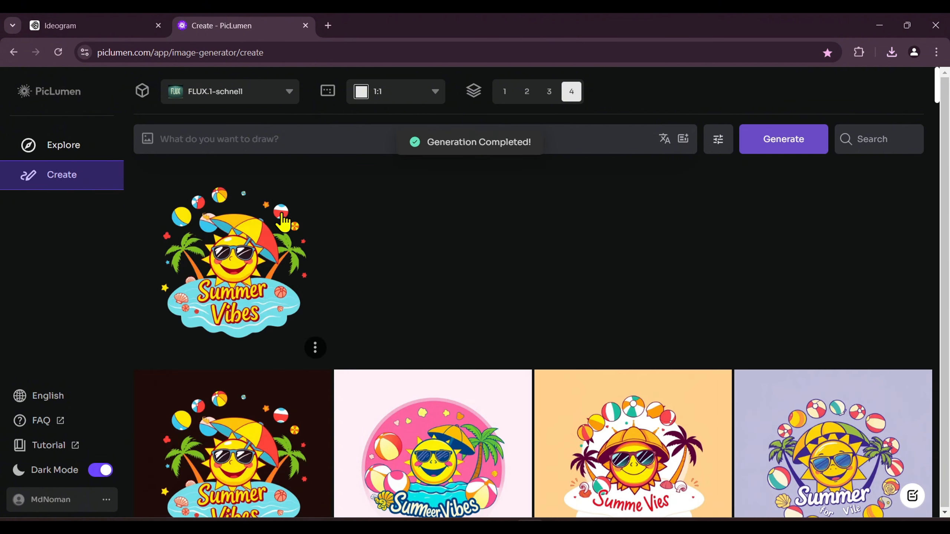
pyautogui.click(283, 222)
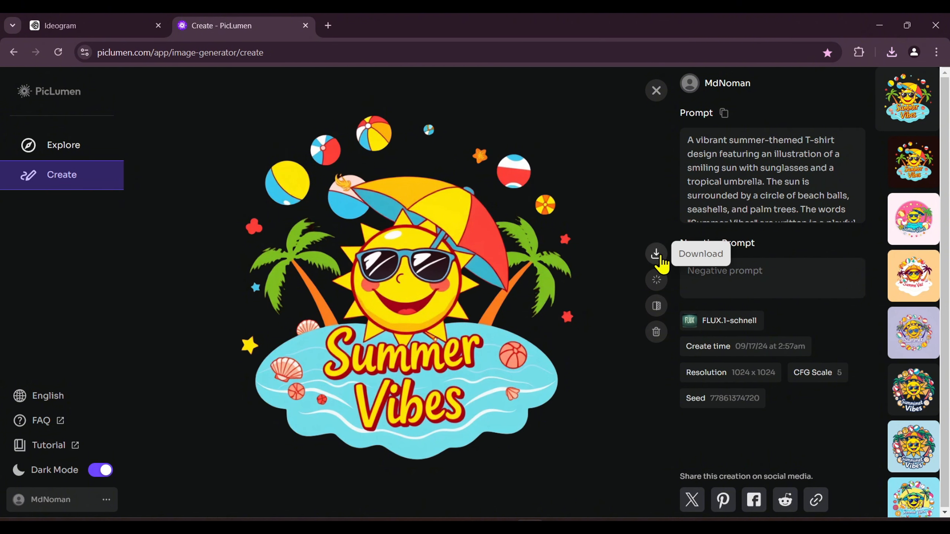
pyautogui.click(658, 258)
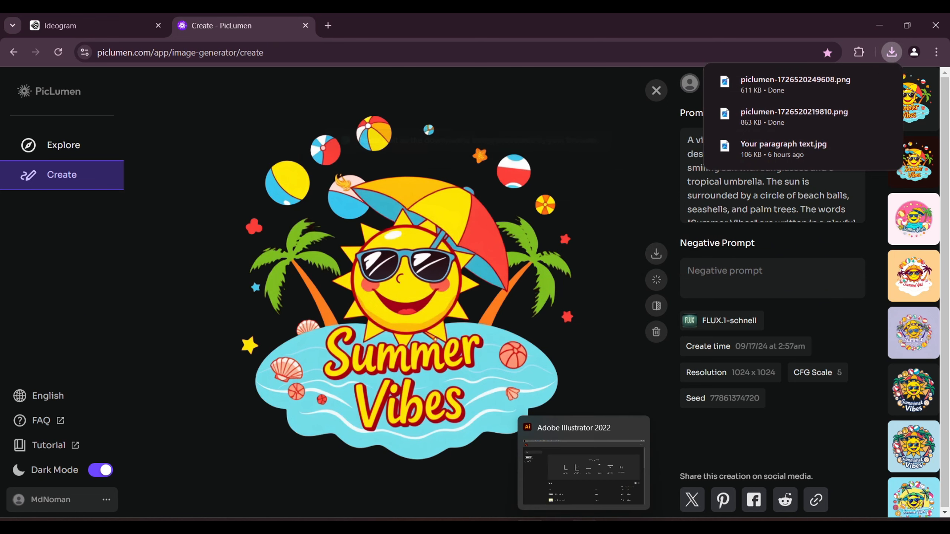
# - Switch to Adobe Illustrator and create a 12 x 16 in RGB document with 300 ppi raster effects
pyautogui.click(584, 528)
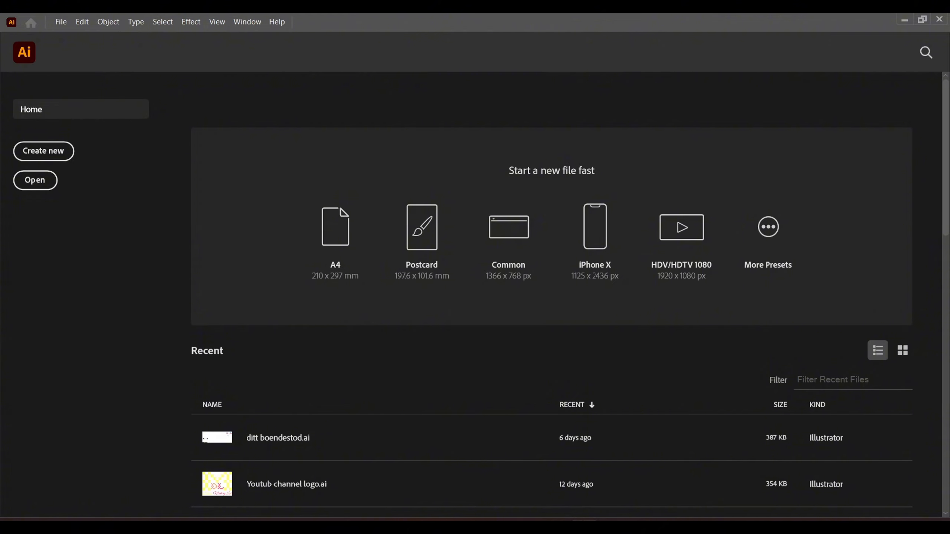
pyautogui.click(53, 153)
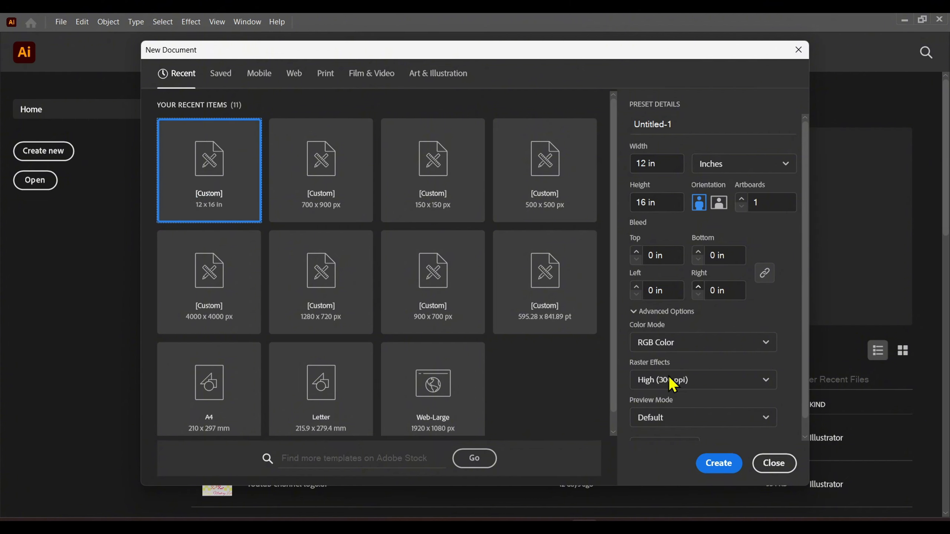
pyautogui.click(720, 463)
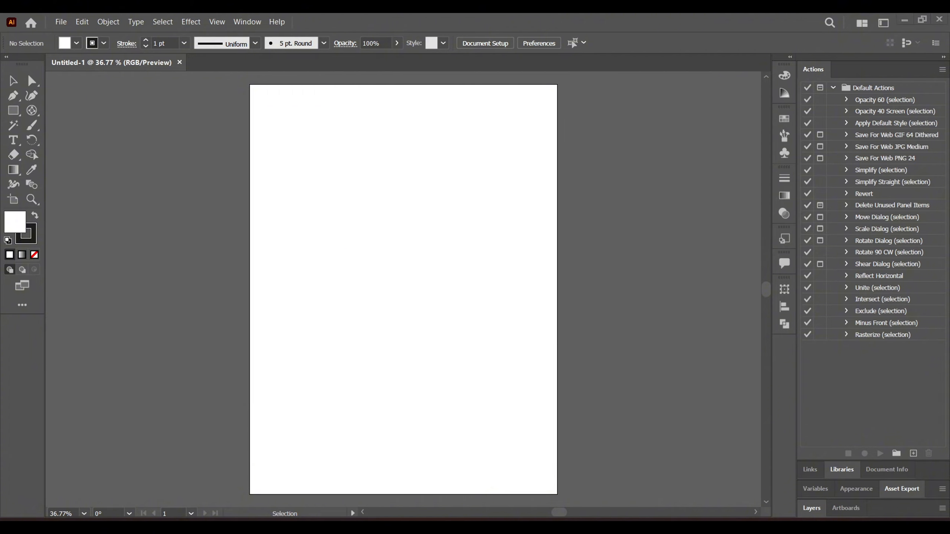
pyautogui.click(392, 527)
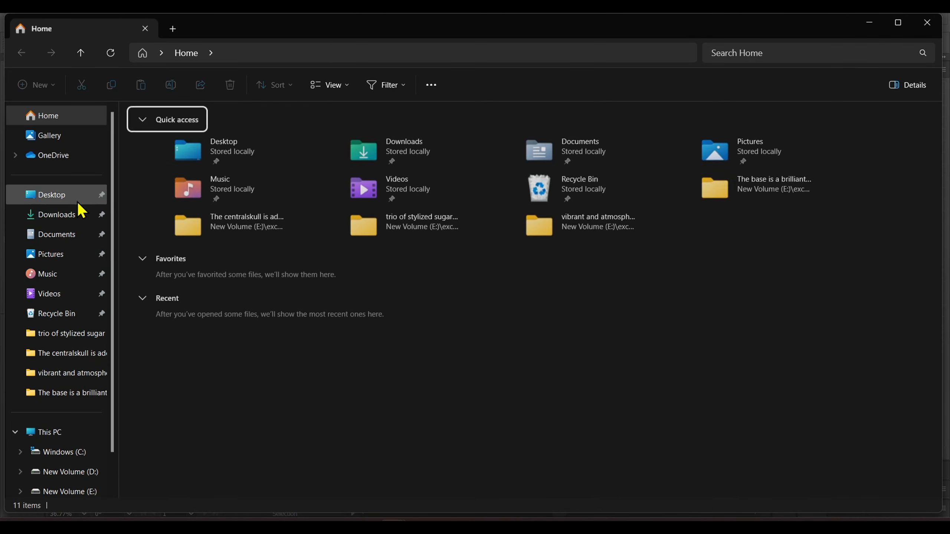
pyautogui.click(69, 212)
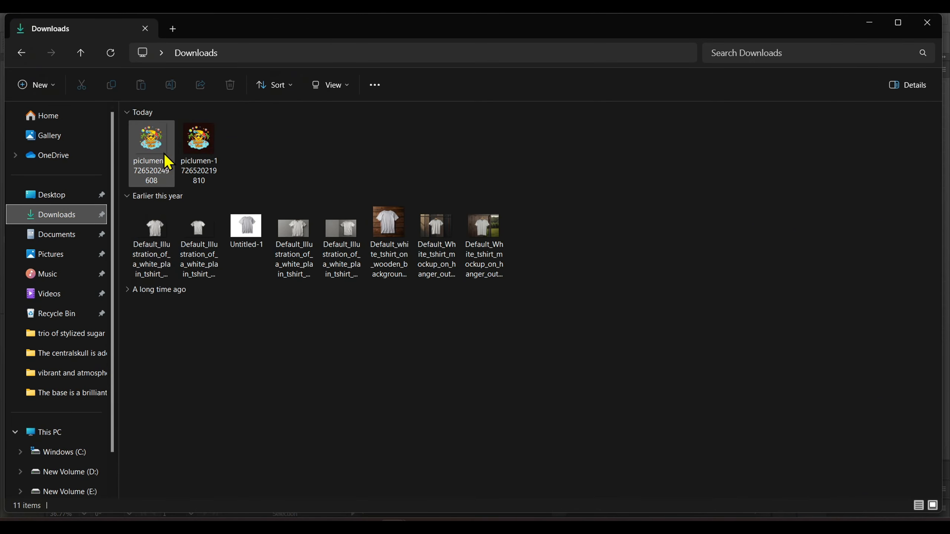
pyautogui.moveTo(161, 150); pyautogui.dragTo(380, 248)
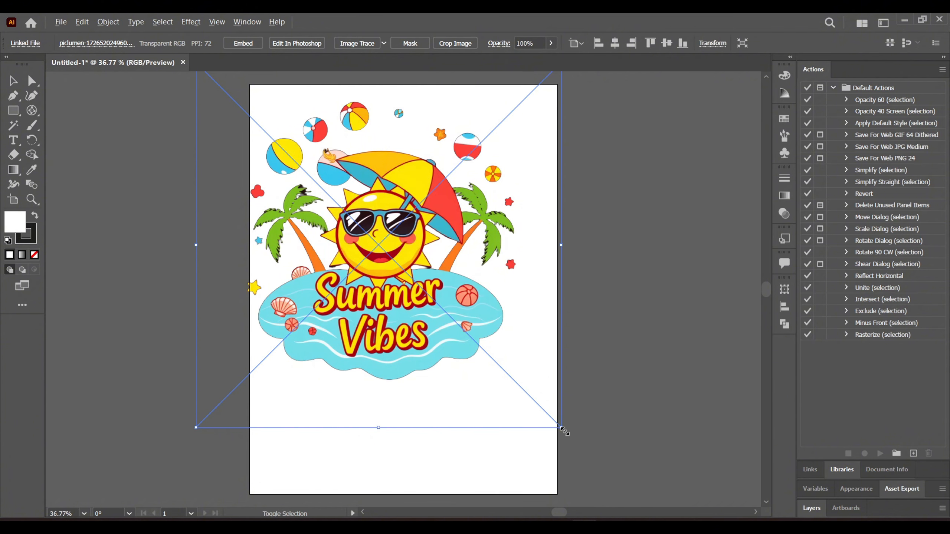
# - Scale the placed Summer Vibes image down to about 4.5 in square and move it off the artboard to its right side
pyautogui.moveTo(565, 431); pyautogui.dragTo(439, 306)
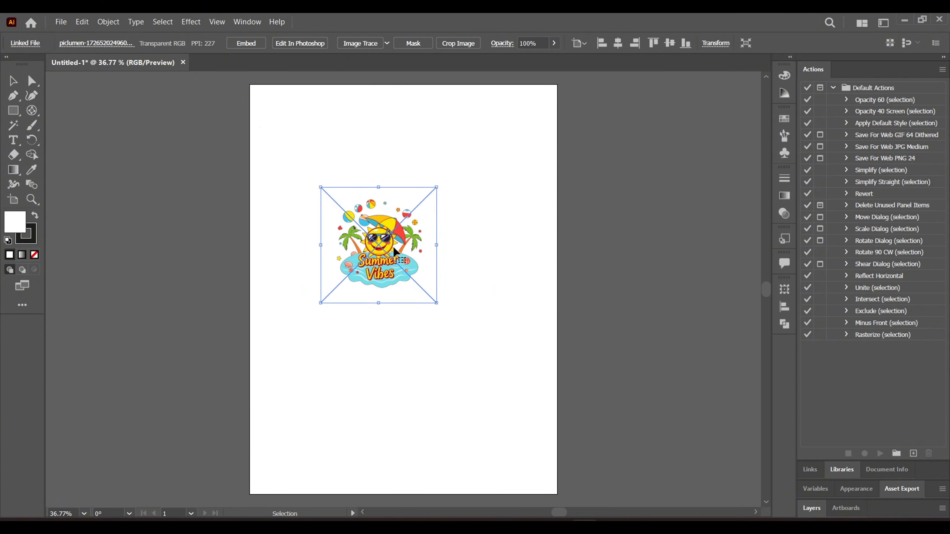
pyautogui.moveTo(396, 253); pyautogui.dragTo(443, 261)
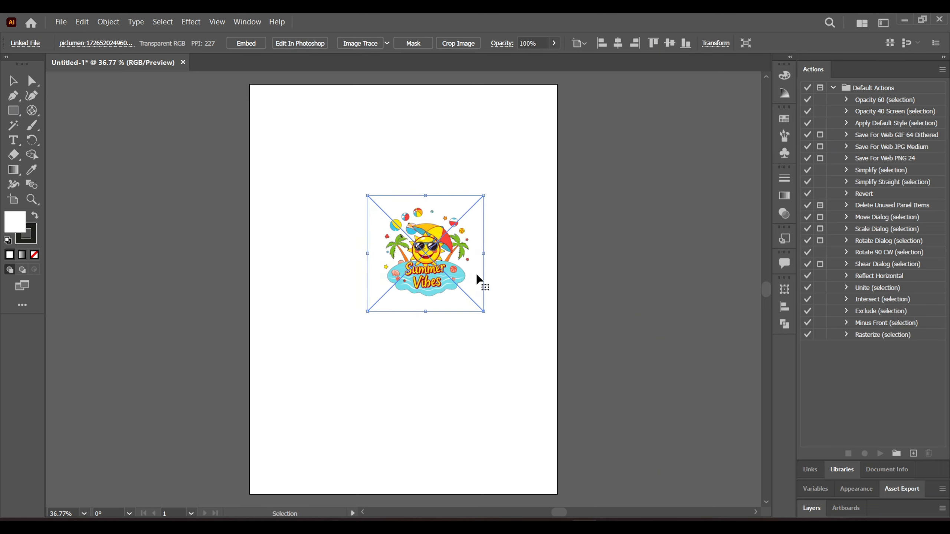
pyautogui.moveTo(466, 278); pyautogui.dragTo(676, 286)
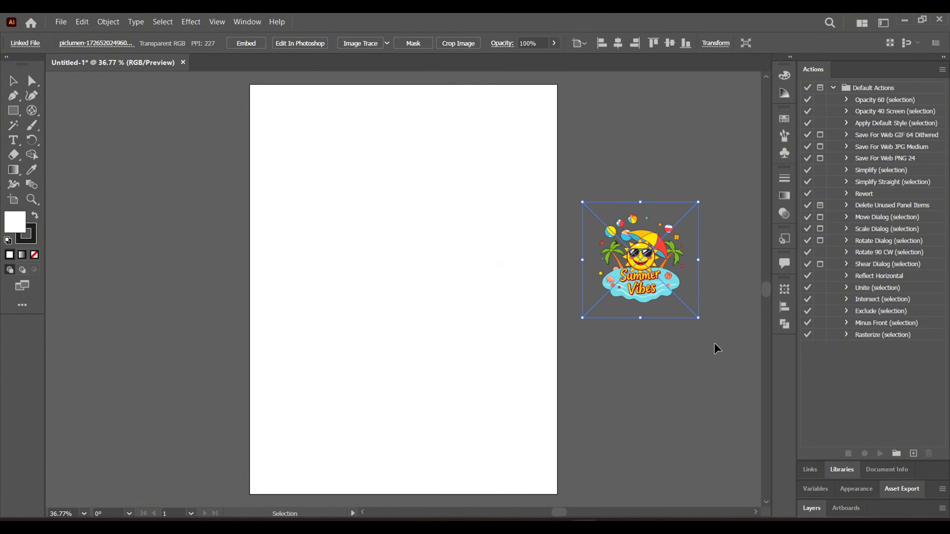
pyautogui.press('space')
pyautogui.moveTo(714, 354); pyautogui.dragTo(524, 382)
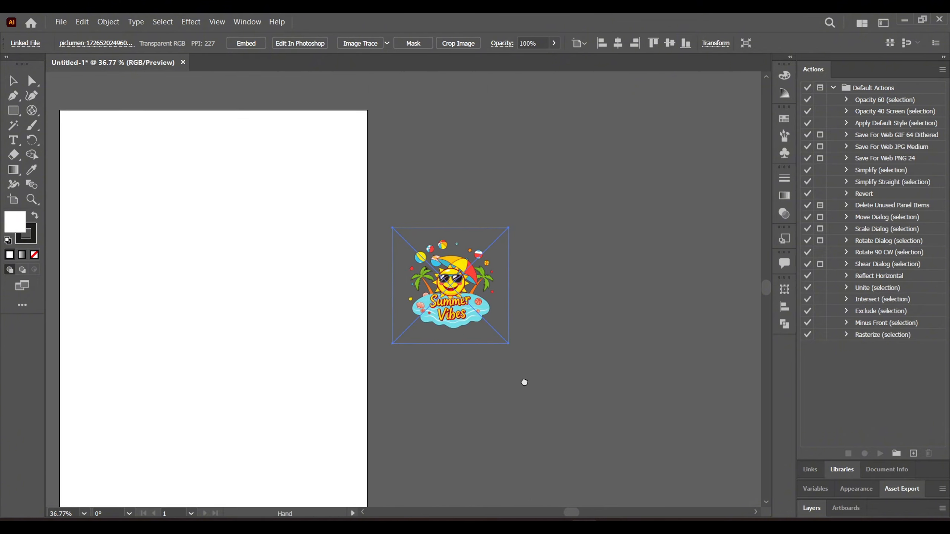
pyautogui.moveTo(449, 292); pyautogui.dragTo(502, 286)
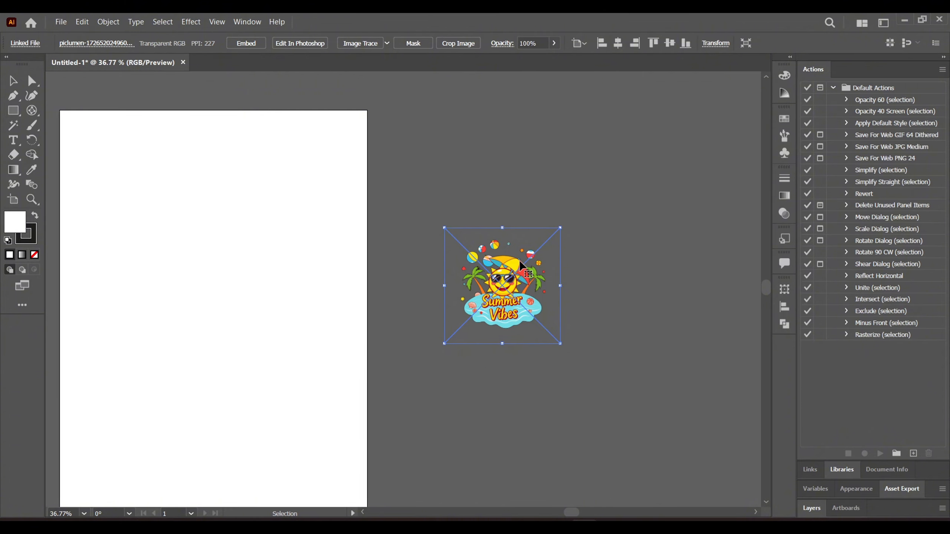
# - Apply Image Trace to the Summer Vibes image in Color mode with 30 colors, and close the trace settings
pyautogui.click(247, 24)
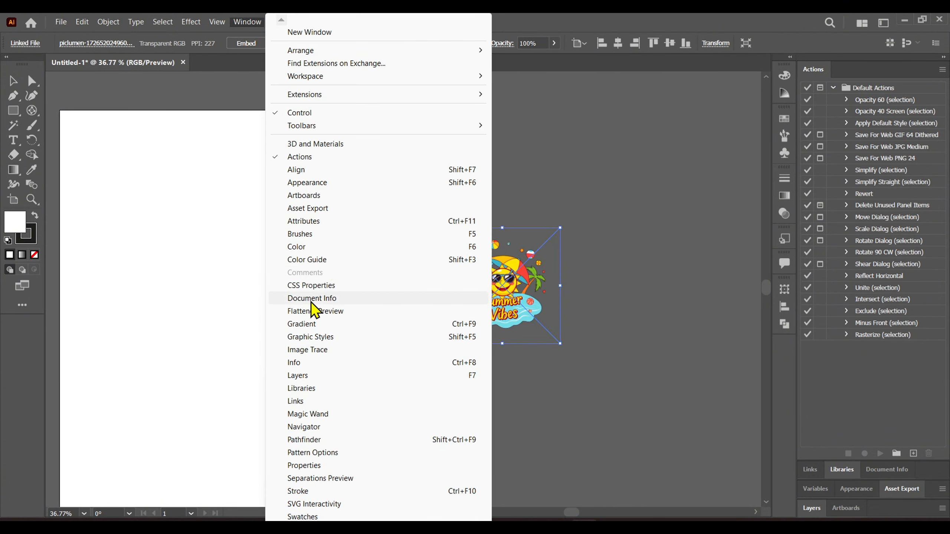
pyautogui.click(307, 351)
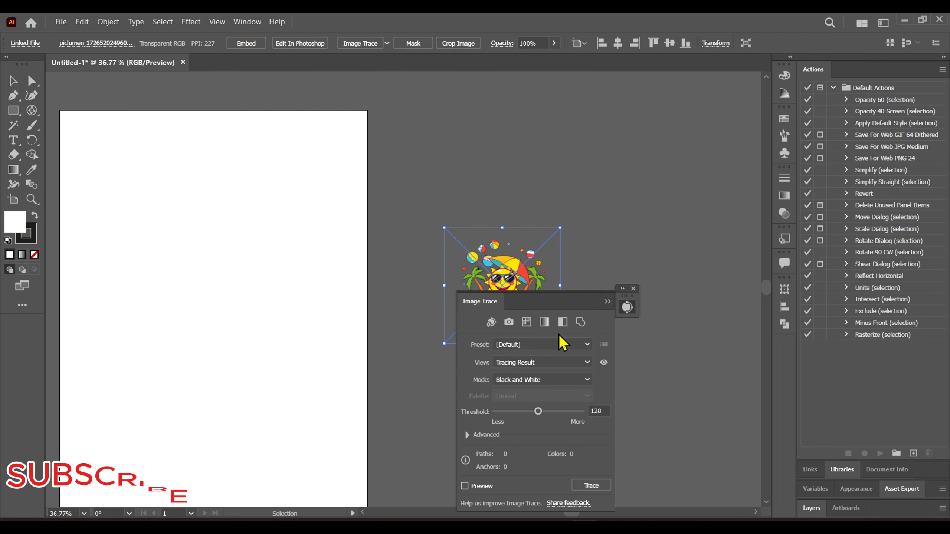
pyautogui.moveTo(573, 312)
pyautogui.mouseDown()
pyautogui.moveTo(615, 297)
pyautogui.moveTo(700, 221)
pyautogui.moveTo(687, 221)
pyautogui.mouseUp()
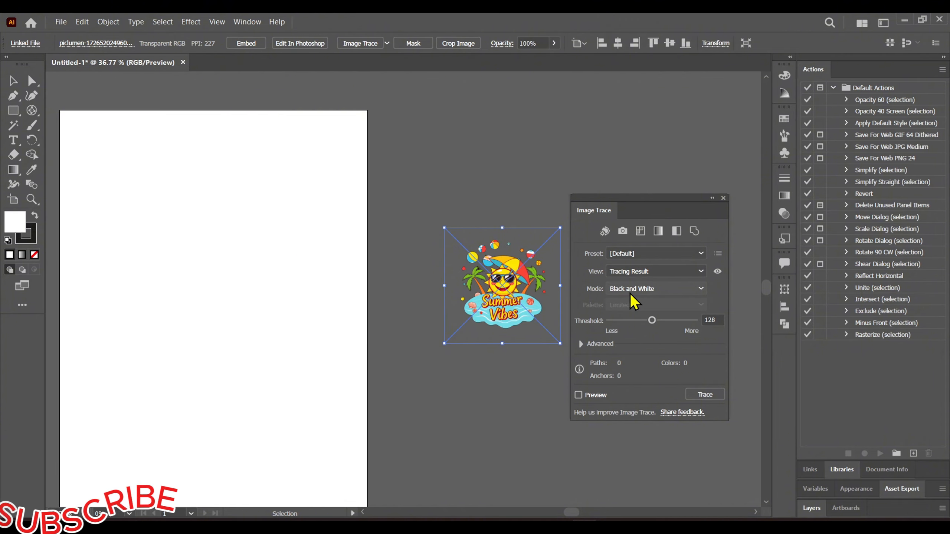
pyautogui.click(635, 291)
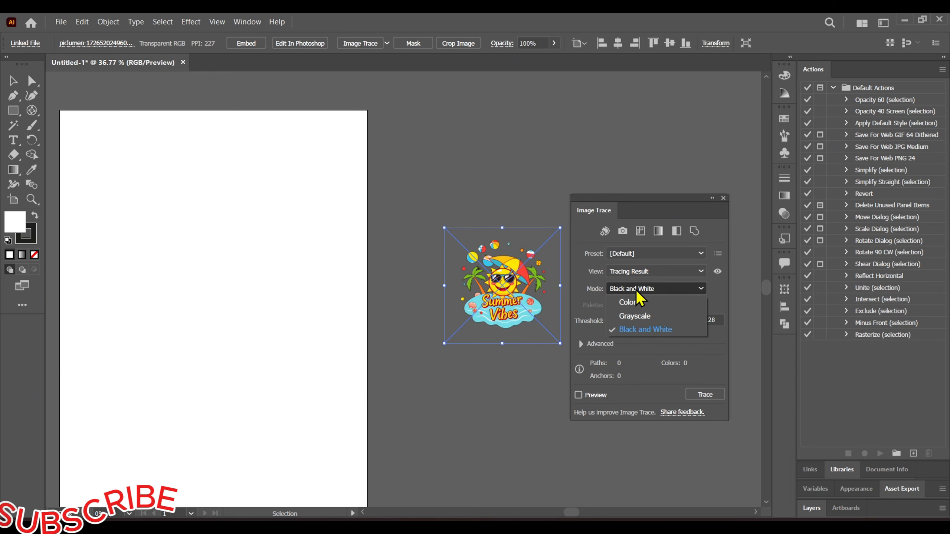
pyautogui.click(633, 314)
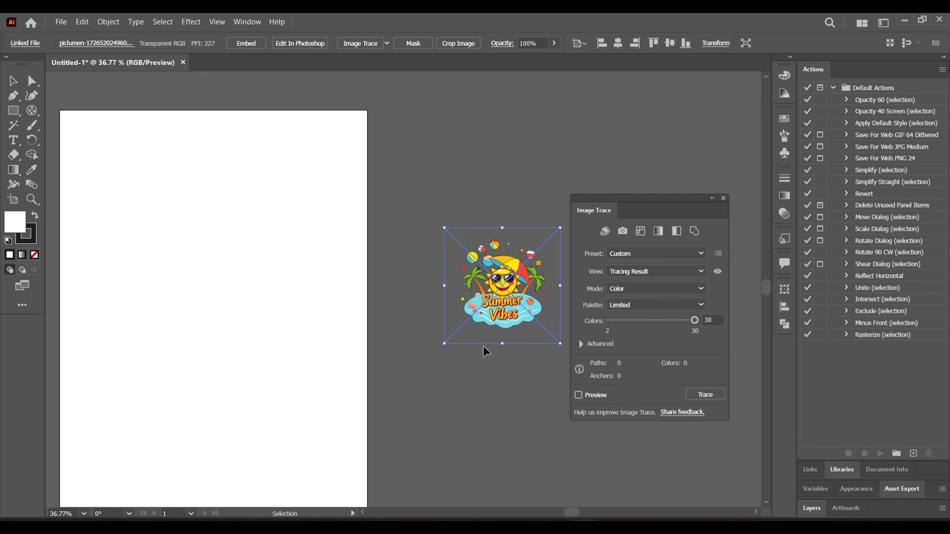
pyautogui.click(578, 395)
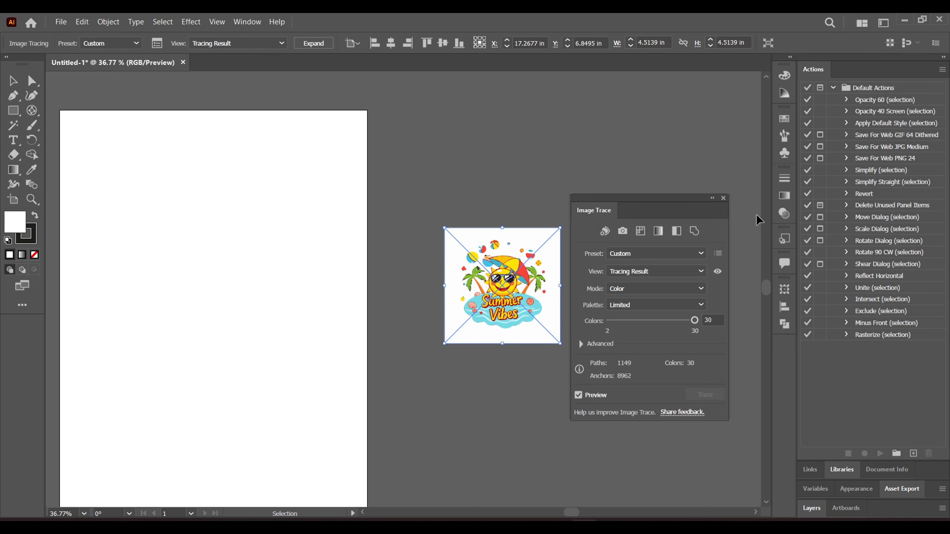
pyautogui.click(724, 199)
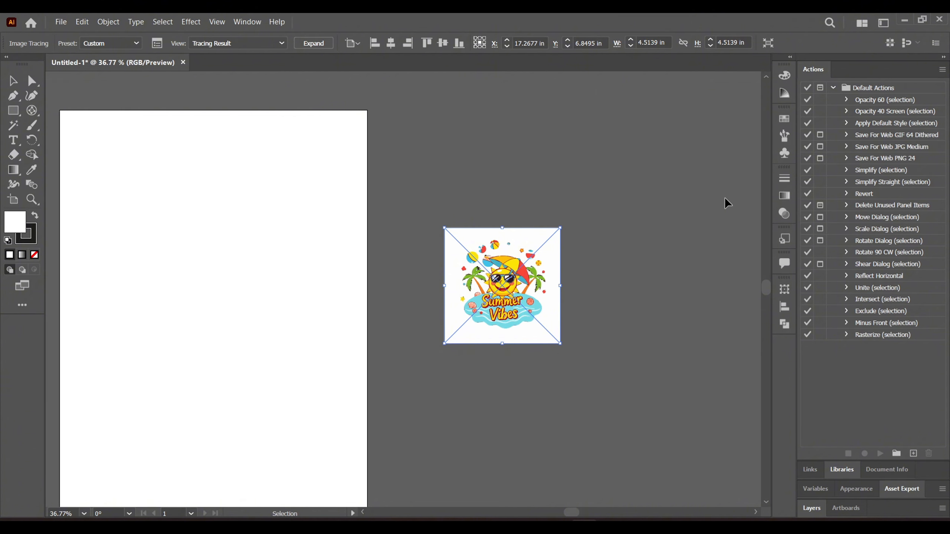
# - Expand the Summer Vibes image trace into vector paths and ungroup them
pyautogui.rightClick(521, 271)
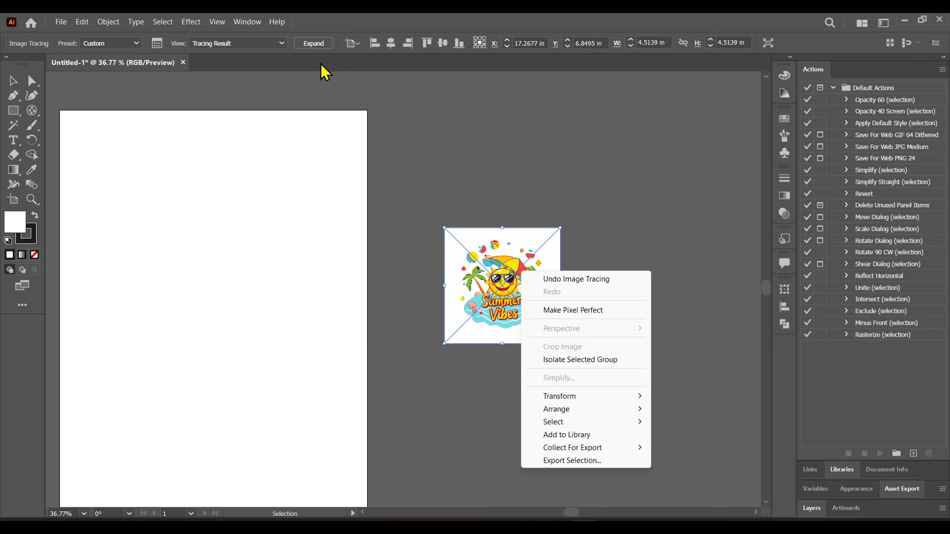
pyautogui.click(319, 46)
pyautogui.rightClick(531, 310)
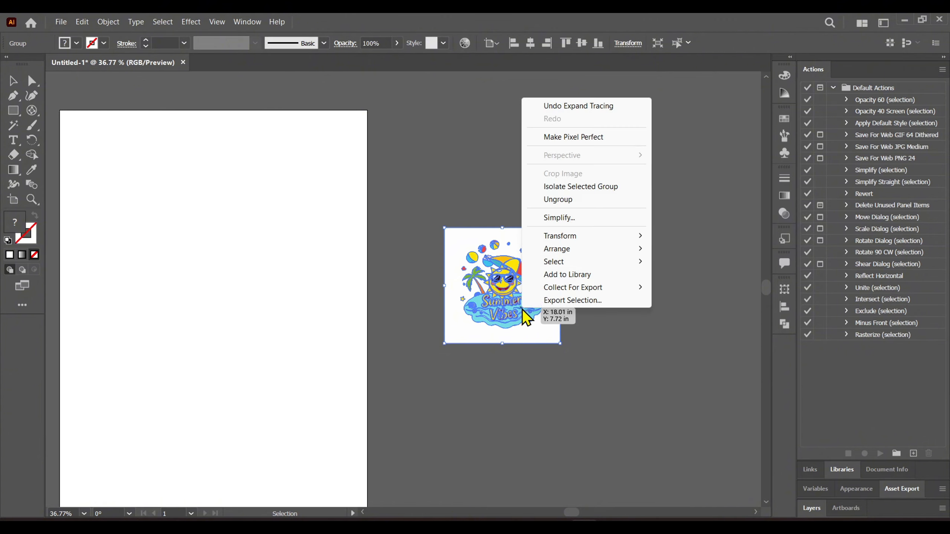
pyautogui.click(569, 203)
pyautogui.click(579, 237)
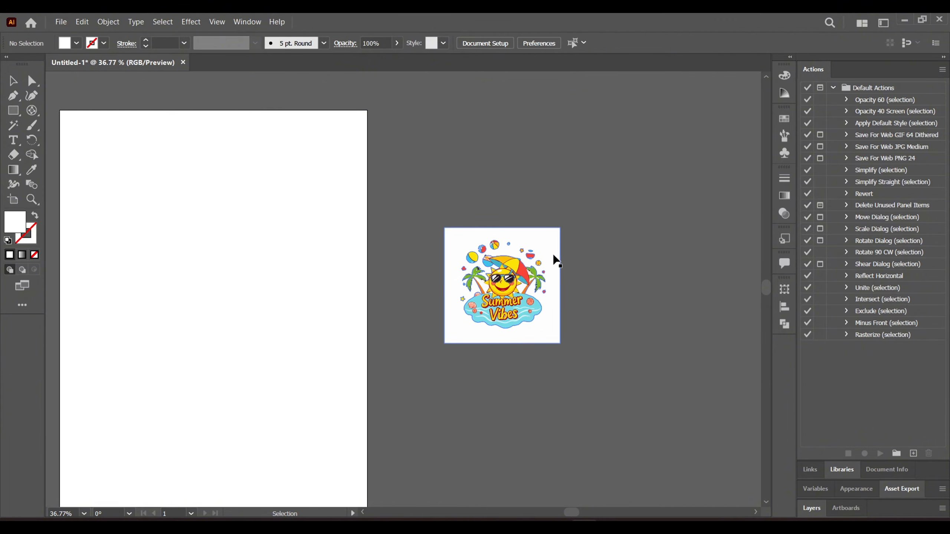
# - Delete the white background square and the white areas between the sun and the two palm trunks
pyautogui.click(557, 255)
pyautogui.press('Delete')
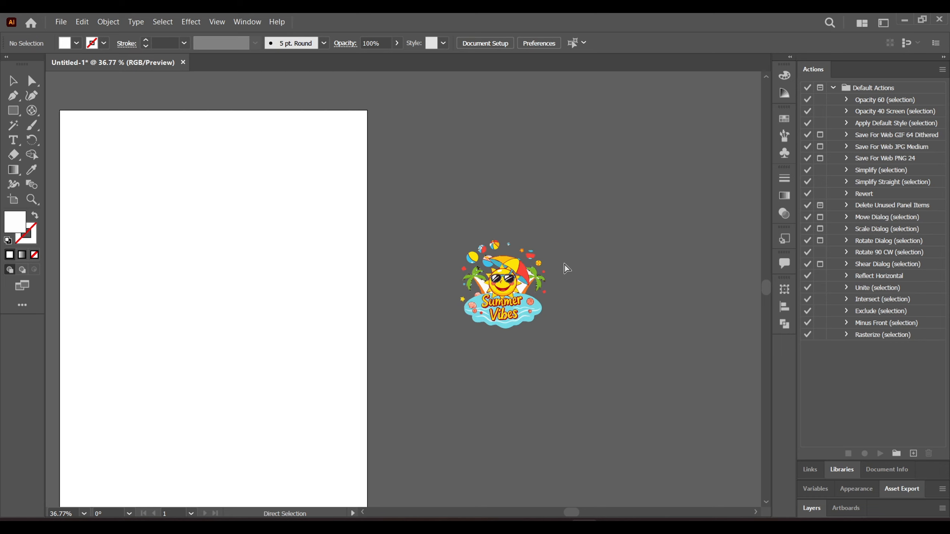
pyautogui.hotkey('ctrl', '1')
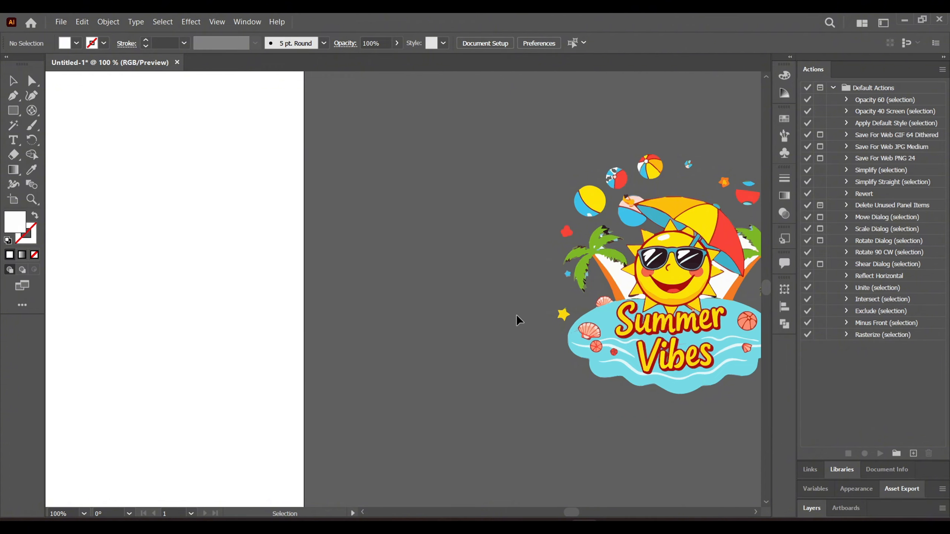
pyautogui.moveTo(516, 315); pyautogui.dragTo(360, 333)
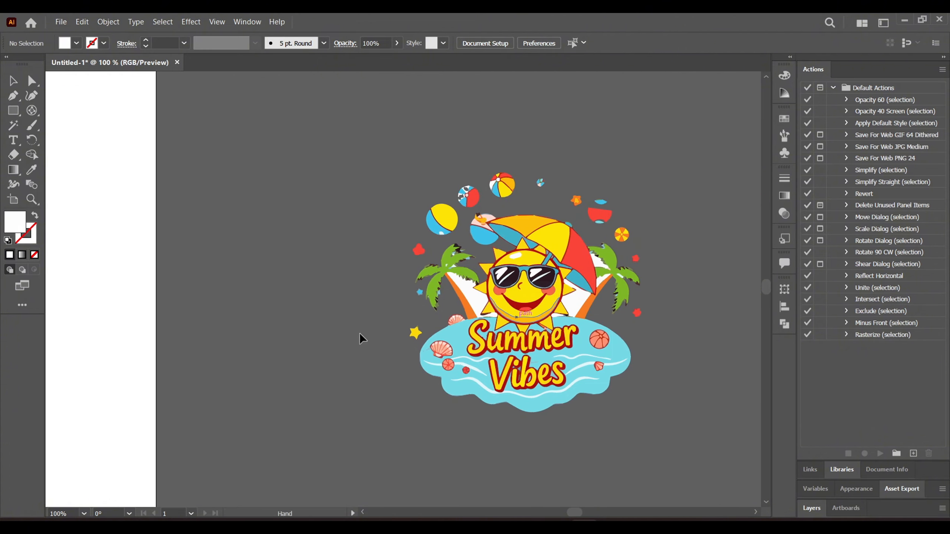
pyautogui.click(471, 305)
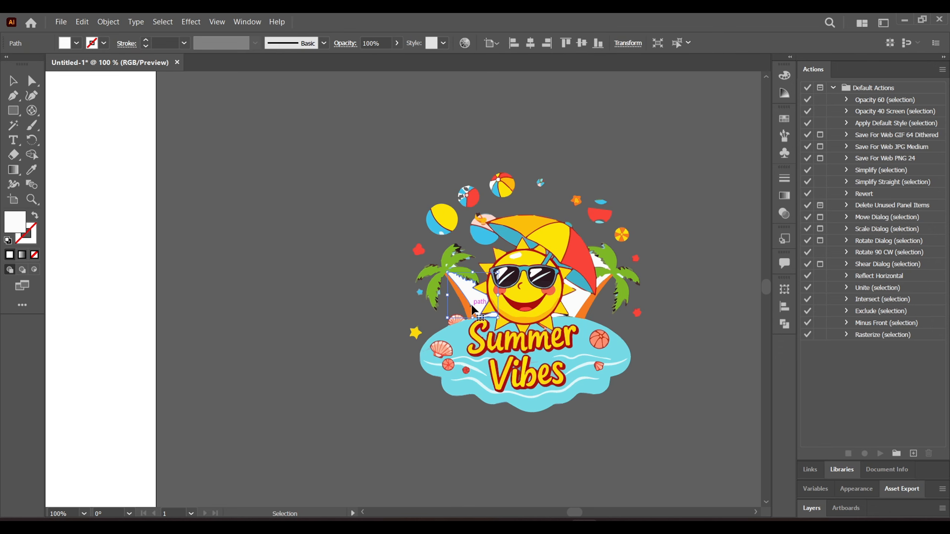
pyautogui.press('Delete')
pyautogui.click(575, 307)
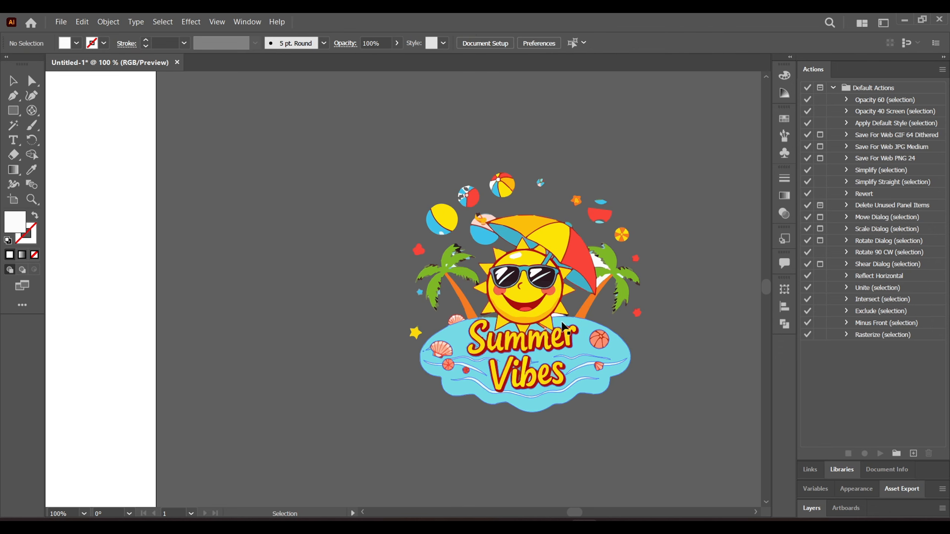
pyautogui.press('Delete')
# - Delete the stray blue-grey, dark red and white fragments beside the sun's lower-right rays, just above the Summer lettering
pyautogui.click(557, 318)
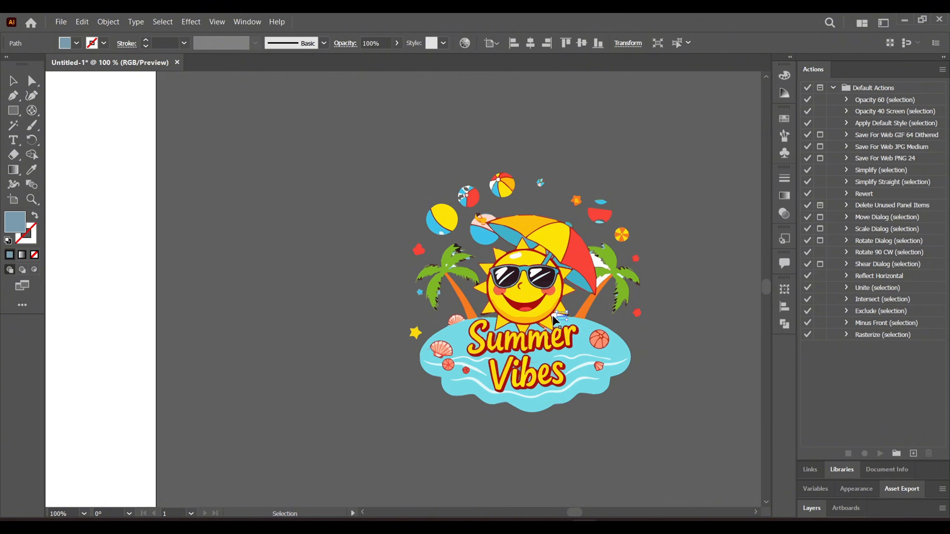
pyautogui.moveTo(553, 315); pyautogui.dragTo(622, 315)
pyautogui.press('Delete')
pyautogui.scroll(1, 632, 335)
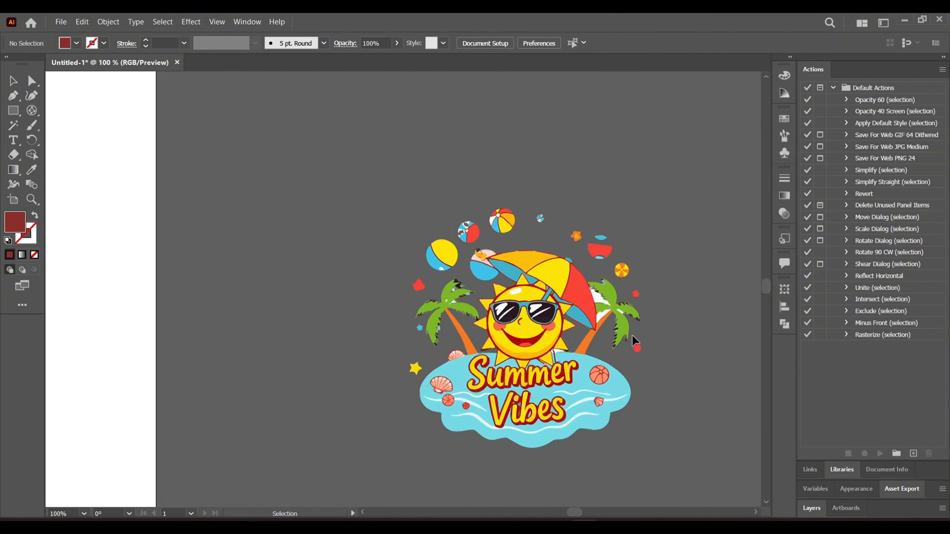
pyautogui.hotkey('ctrl', '=')
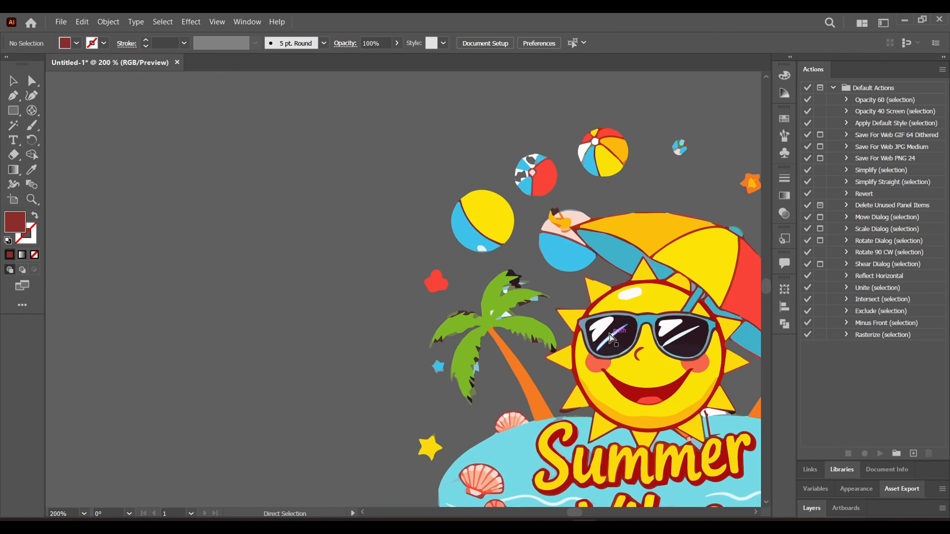
pyautogui.moveTo(648, 288); pyautogui.dragTo(410, 166)
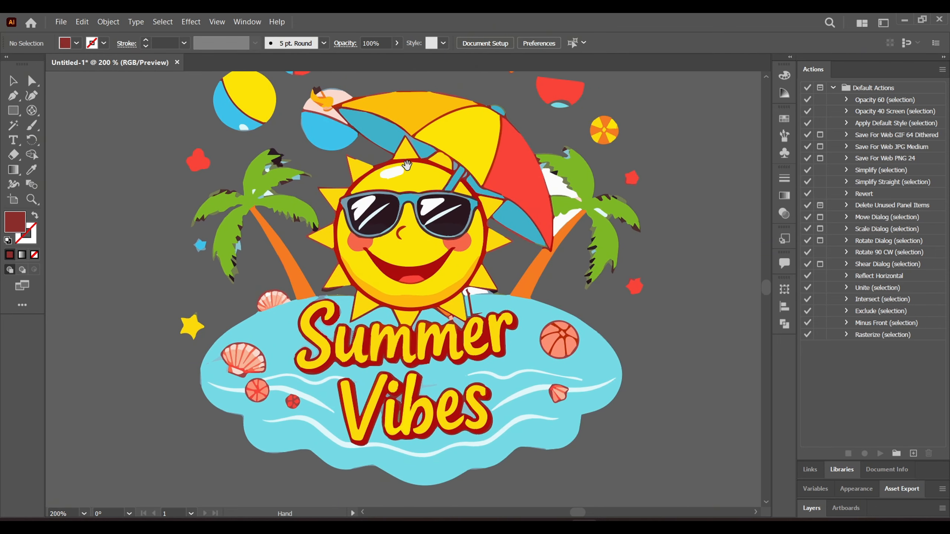
pyautogui.click(470, 295)
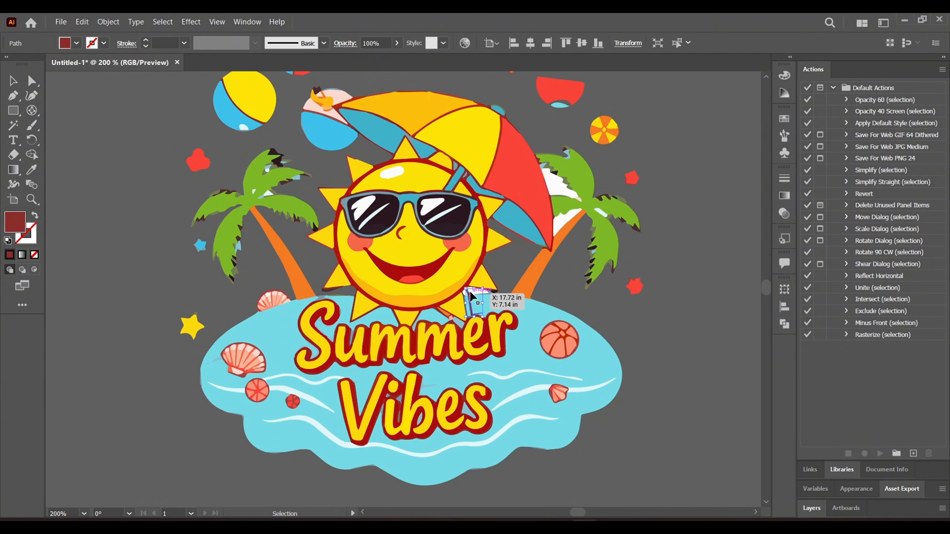
pyautogui.press('Delete')
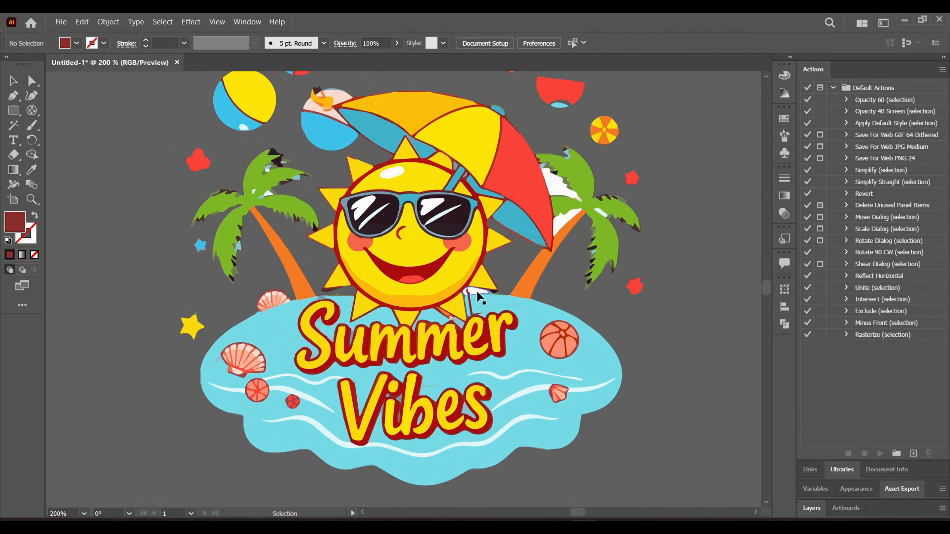
pyautogui.click(478, 294)
pyautogui.press('Delete')
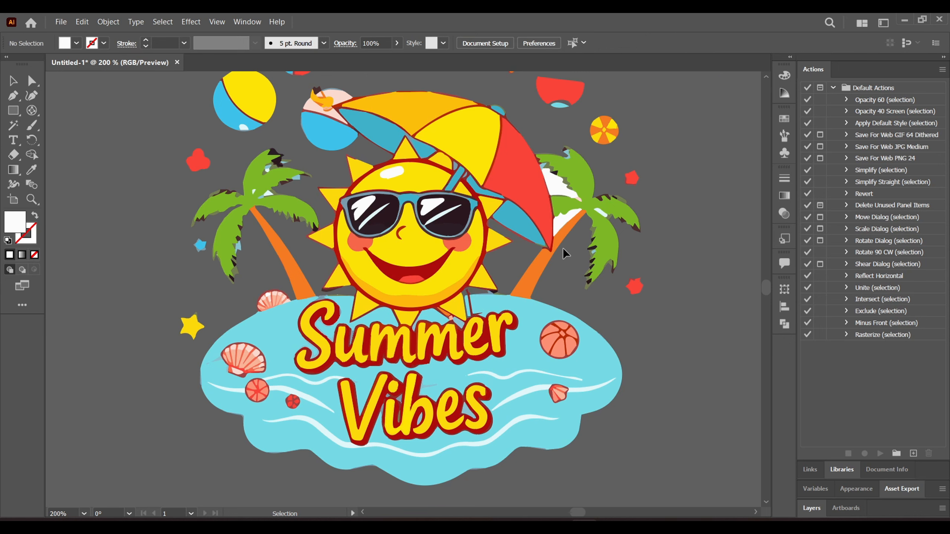
# - Delete the white patches between the umbrella and the right palm tree, plus the pale highlight on that palm's frond
pyautogui.click(565, 225)
pyautogui.press('Delete')
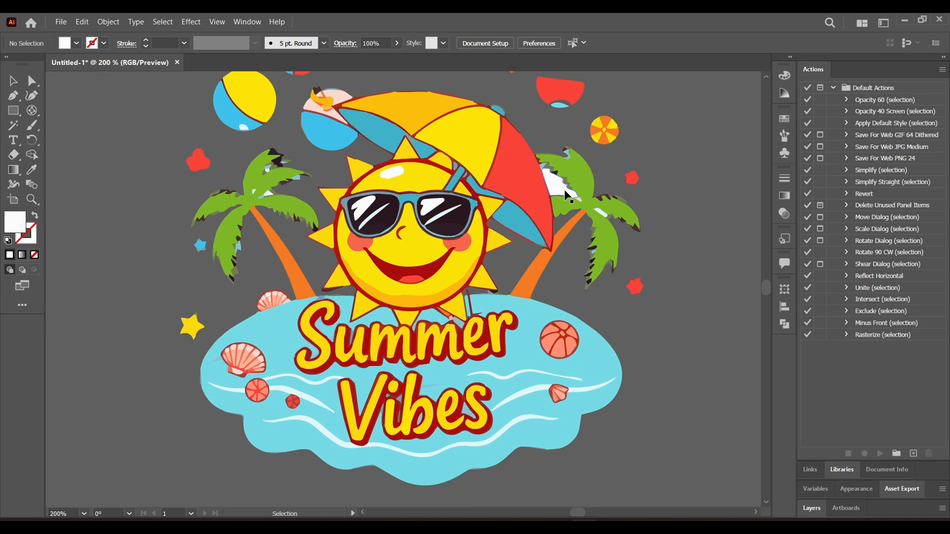
pyautogui.click(572, 197)
pyautogui.press('Delete')
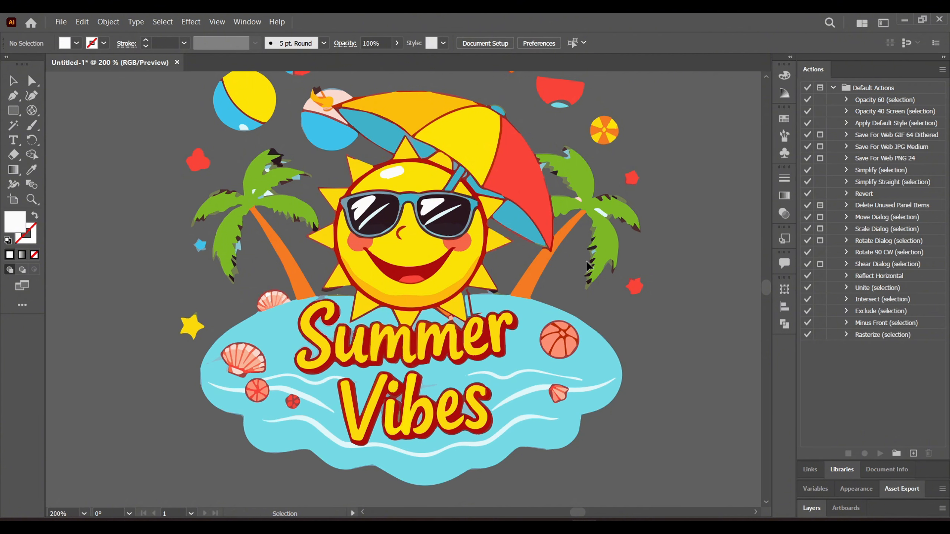
pyautogui.click(606, 221)
pyautogui.press('Delete')
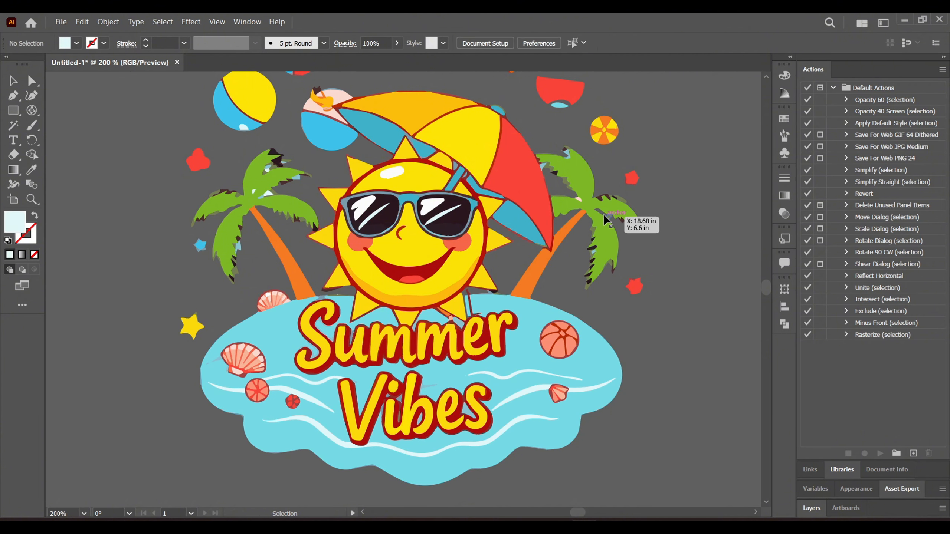
# - Delete the pale highlight in the left palm's crown, the light-blue fragments beside its lower frond and the small blue star
pyautogui.scroll(3, 677, 314)
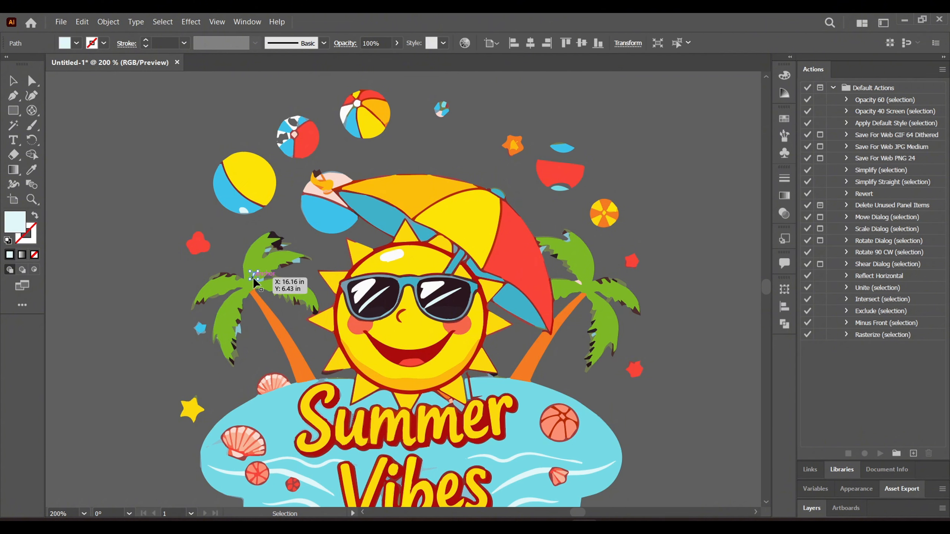
pyautogui.scroll(-1, 488, 120)
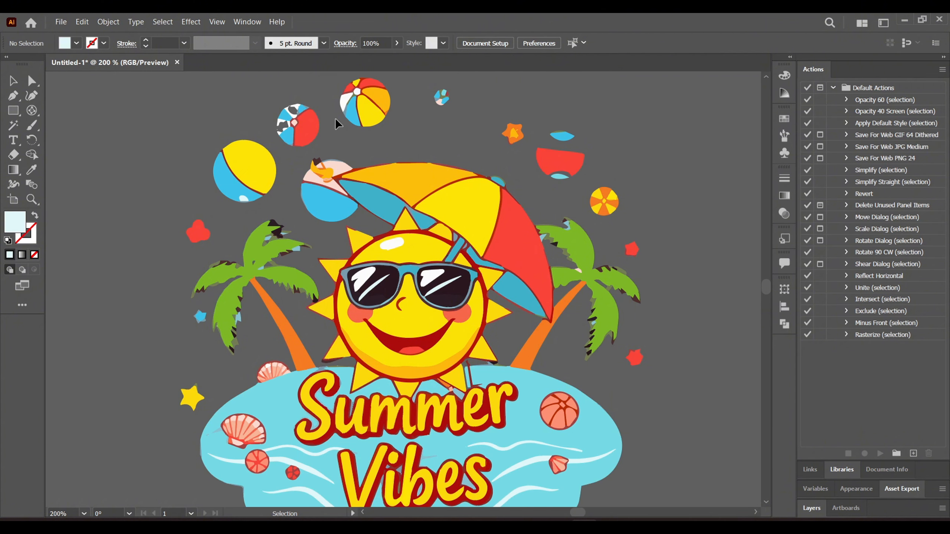
pyautogui.scroll(-4, 277, 107)
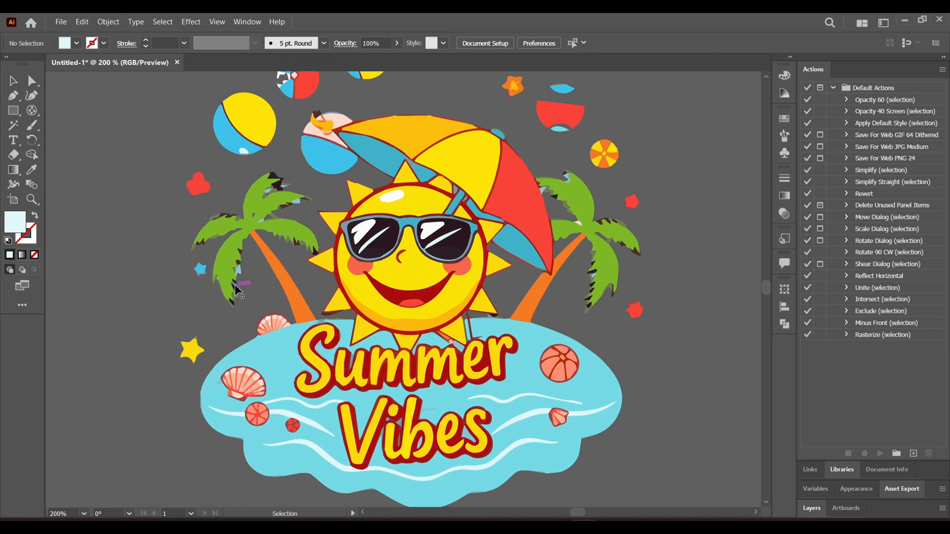
pyautogui.click(239, 275)
pyautogui.click(241, 283)
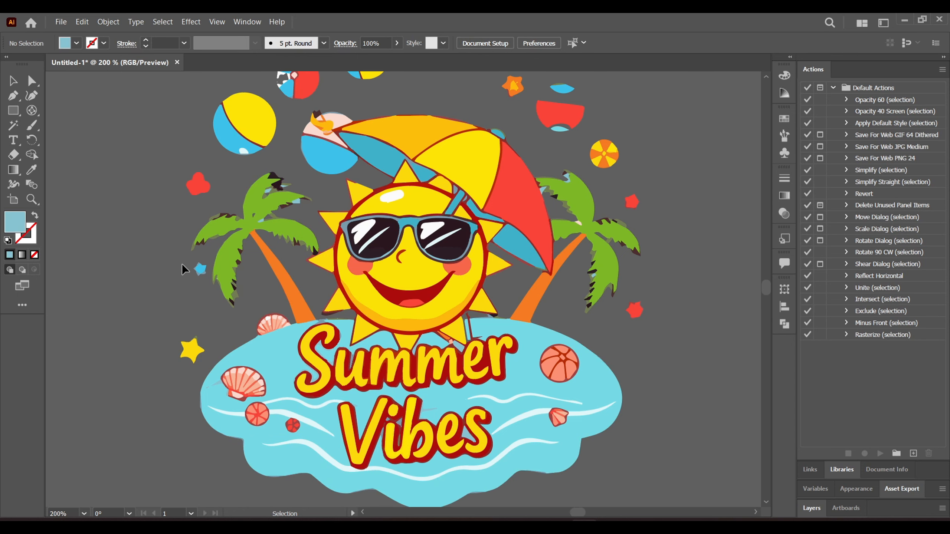
pyautogui.click(208, 282)
pyautogui.press('Delete')
# - Delete the blue and olive fragments along the left palm's upper fronds
pyautogui.scroll(2, 296, 221)
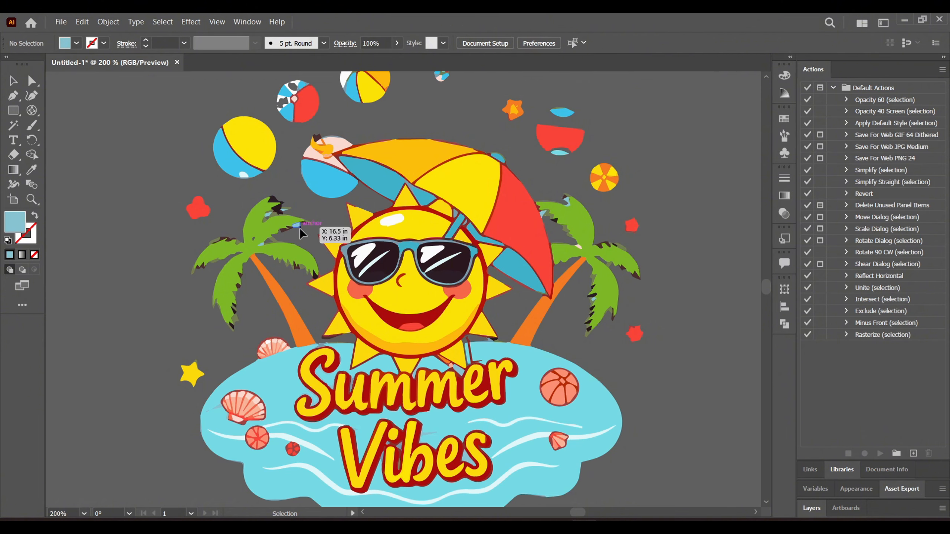
pyautogui.click(297, 226)
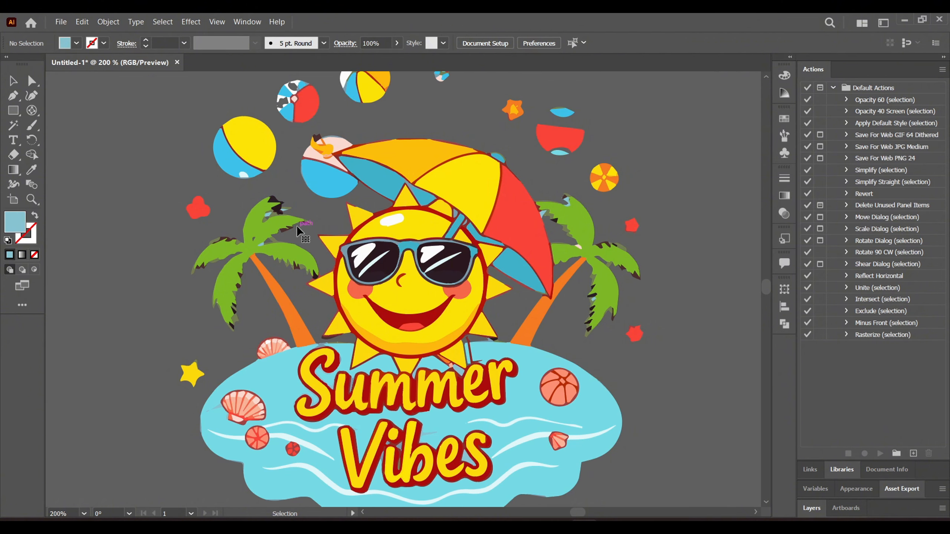
pyautogui.press('Delete')
pyautogui.click(266, 216)
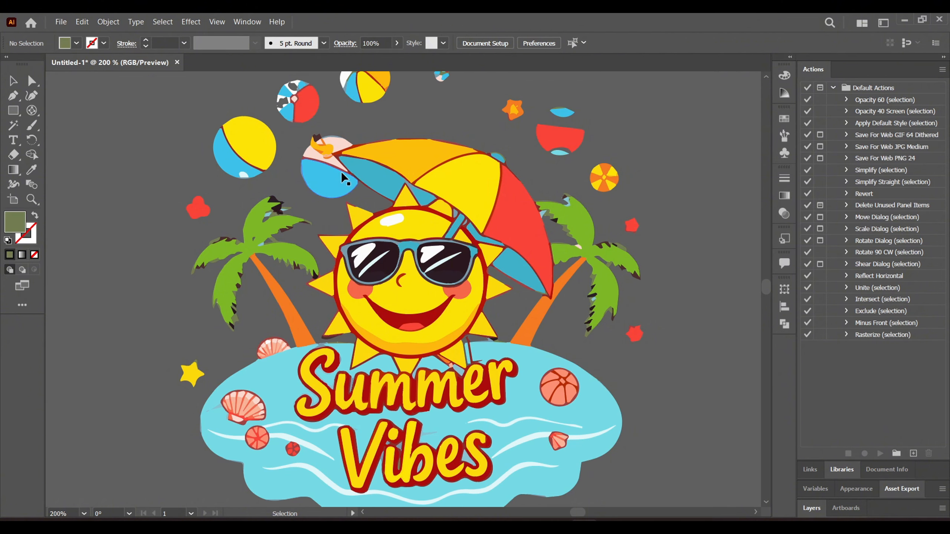
# - Delete the distorted blue, white and red beach ball above the umbrella together with its leftover specks
pyautogui.scroll(4, 377, 161)
pyautogui.click(301, 145)
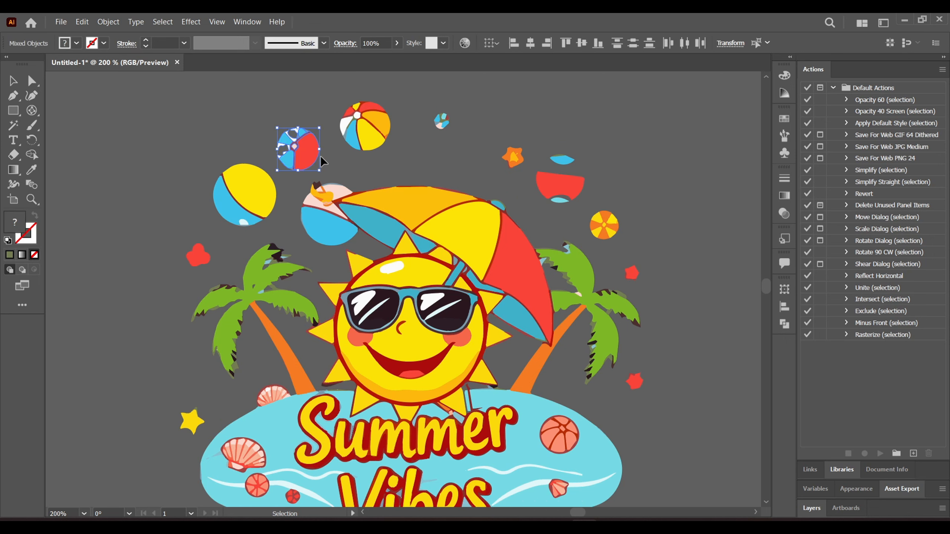
pyautogui.press('Delete')
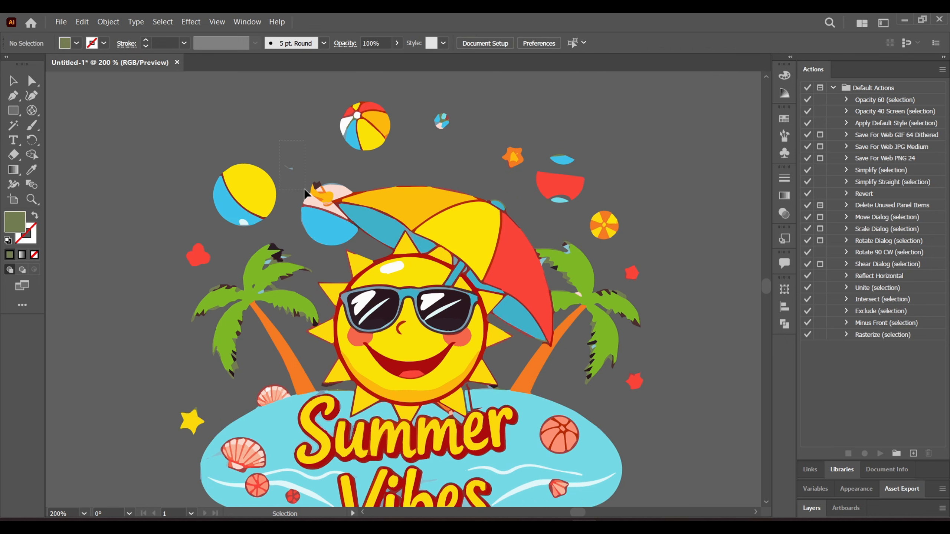
pyautogui.moveTo(305, 189); pyautogui.dragTo(305, 190)
pyautogui.press('Delete')
# - Delete the small blue-and-white shape between the top beach ball and the orange starfish
pyautogui.moveTo(448, 128); pyautogui.dragTo(460, 148)
pyautogui.press('Delete')
pyautogui.scroll(-5, 625, 188)
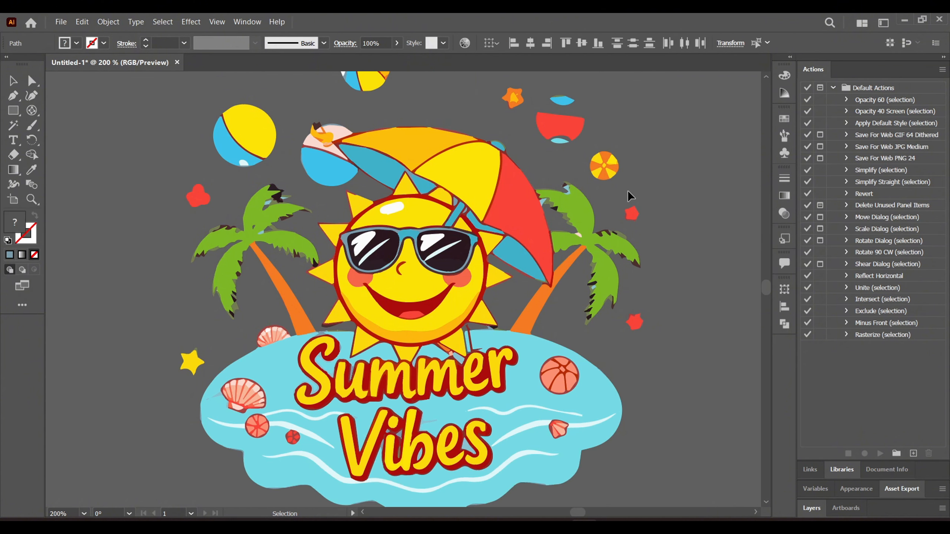
pyautogui.scroll(4, 628, 190)
pyautogui.press('Delete')
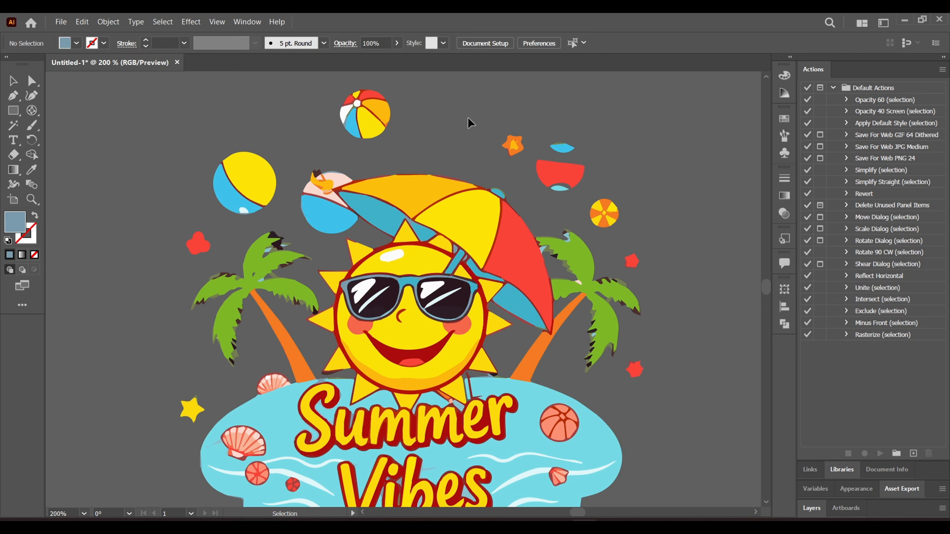
# - Examine the whole Summer Vibes artwork at several zoom levels for remaining stray fragments
pyautogui.scroll(-5, 606, 164)
pyautogui.scroll(-3, 685, 239)
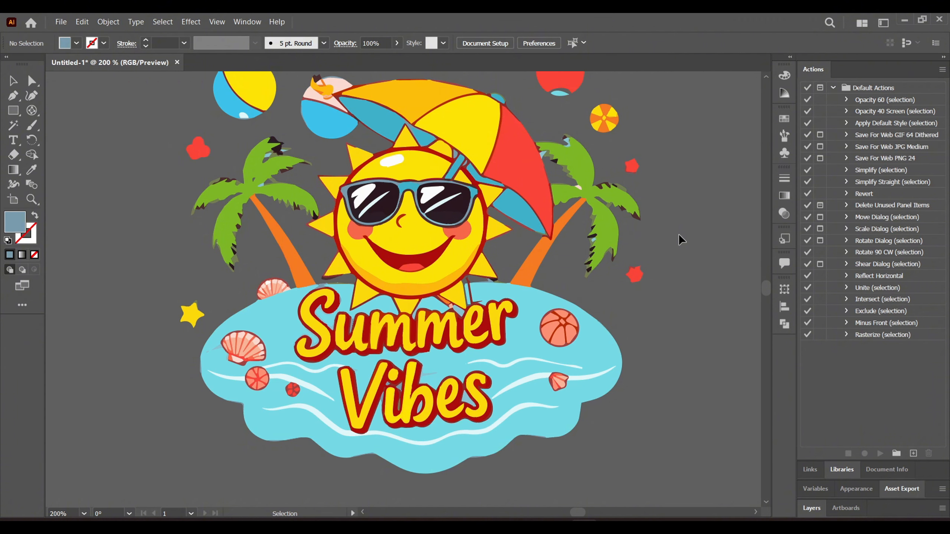
pyautogui.scroll(2, 652, 280)
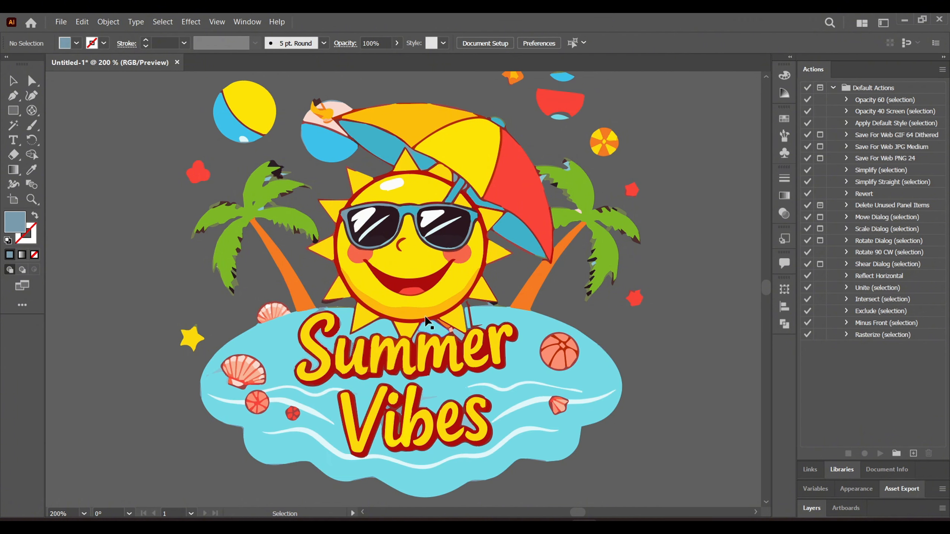
pyautogui.scroll(4, 319, 182)
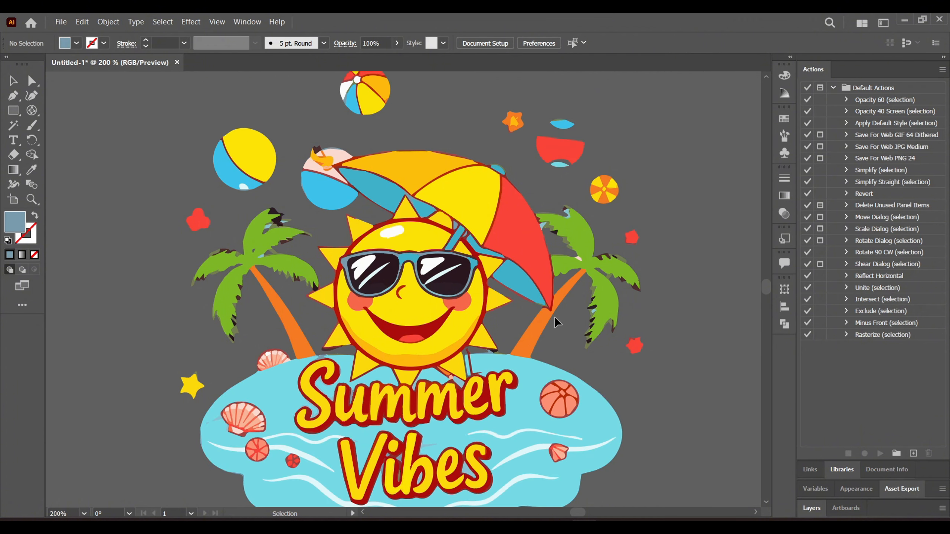
pyautogui.hotkey('ctrl', '-')
pyautogui.hotkey('ctrl', '-')
pyautogui.hotkey('ctrl', '-')
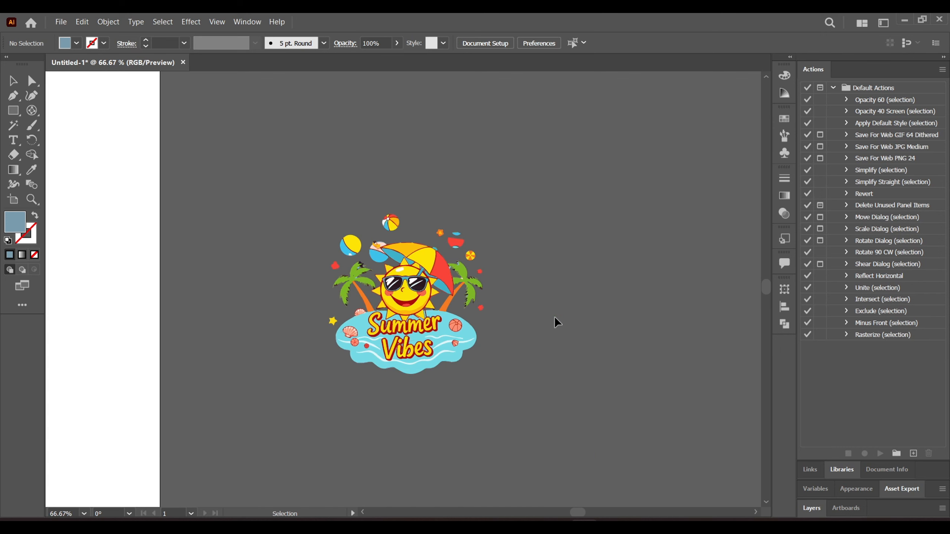
pyautogui.hotkey('ctrl', '+')
pyautogui.hotkey('ctrl', '+')
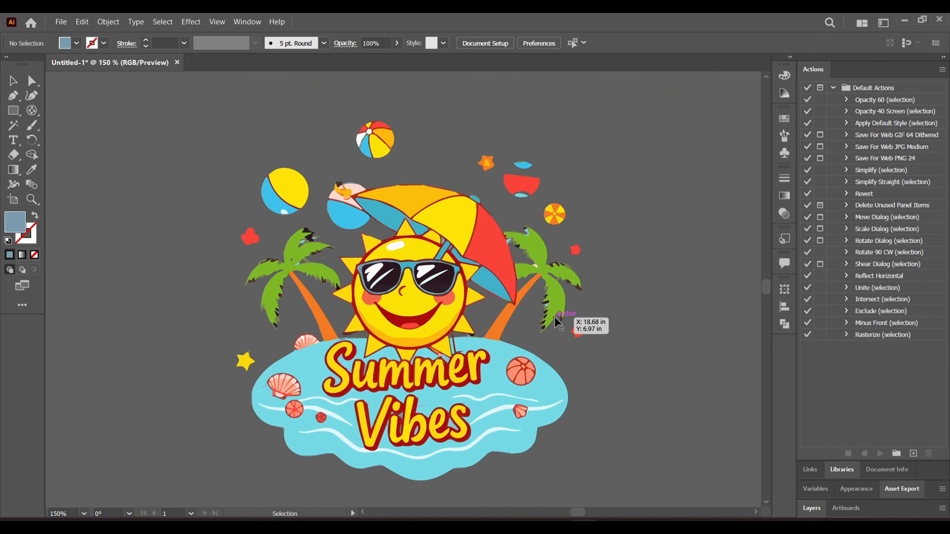
pyautogui.moveTo(554, 316); pyautogui.dragTo(555, 317)
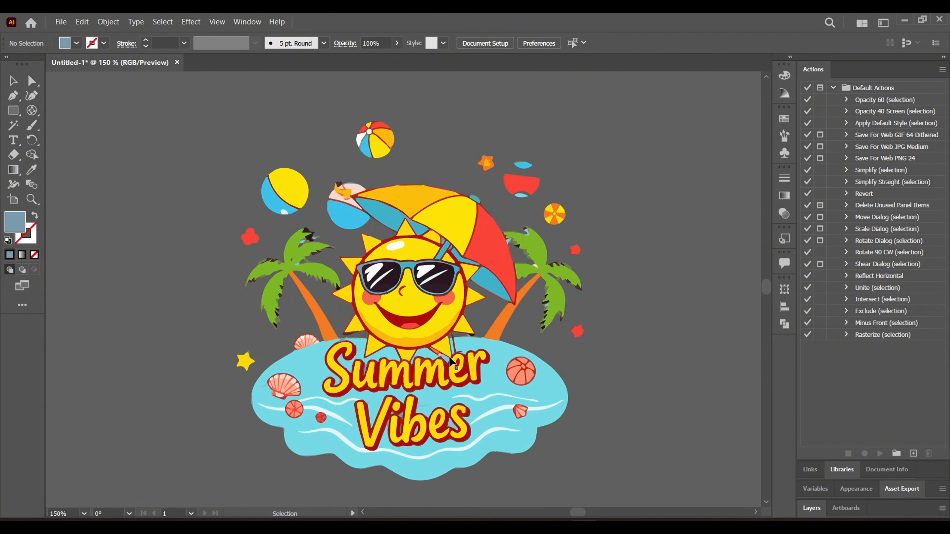
# - Select all yellow and similarly coloured shapes with the Magic Wand, unify them with the umbrella's yellow, and set their fill to #E5CF2E
pyautogui.click(12, 128)
pyautogui.click(463, 221)
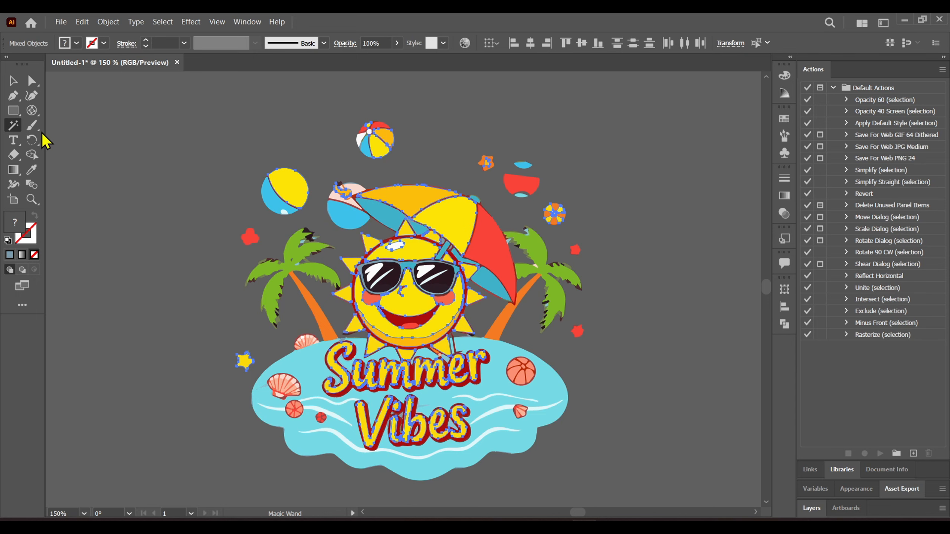
pyautogui.click(32, 169)
pyautogui.click(455, 220)
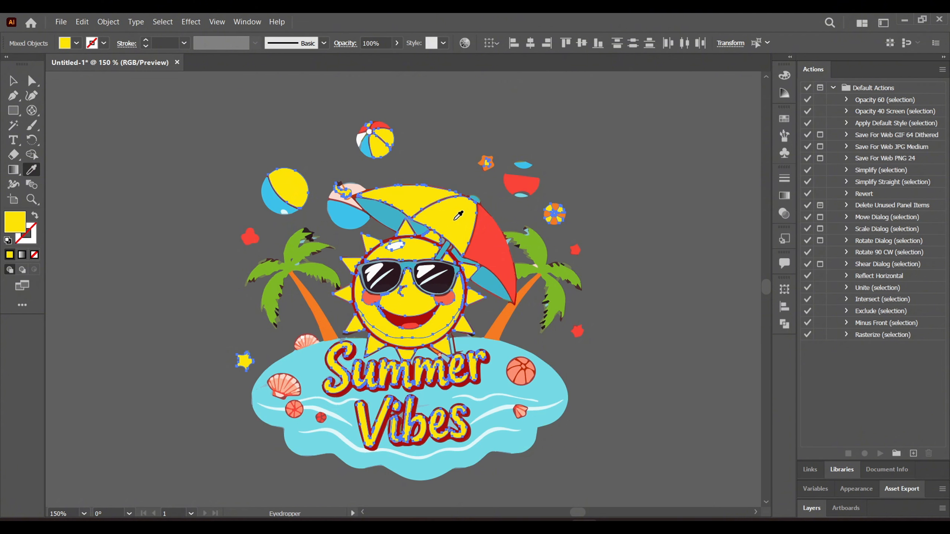
pyautogui.doubleClick(21, 229)
pyautogui.click(451, 205)
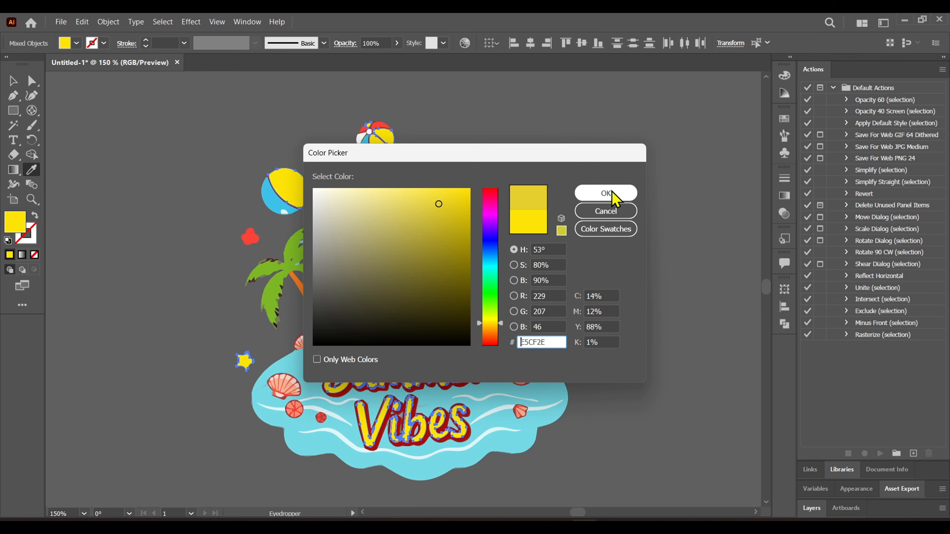
pyautogui.click(606, 193)
pyautogui.click(13, 80)
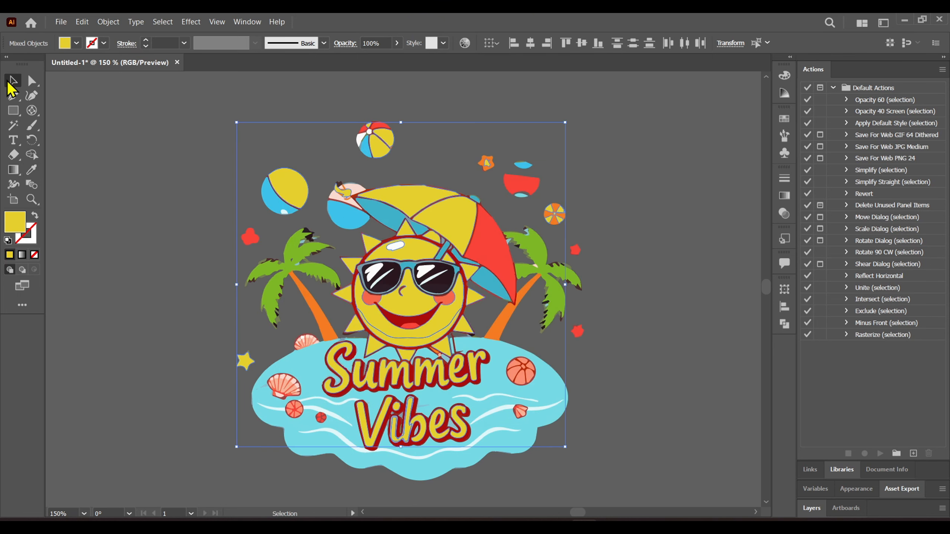
pyautogui.click(112, 118)
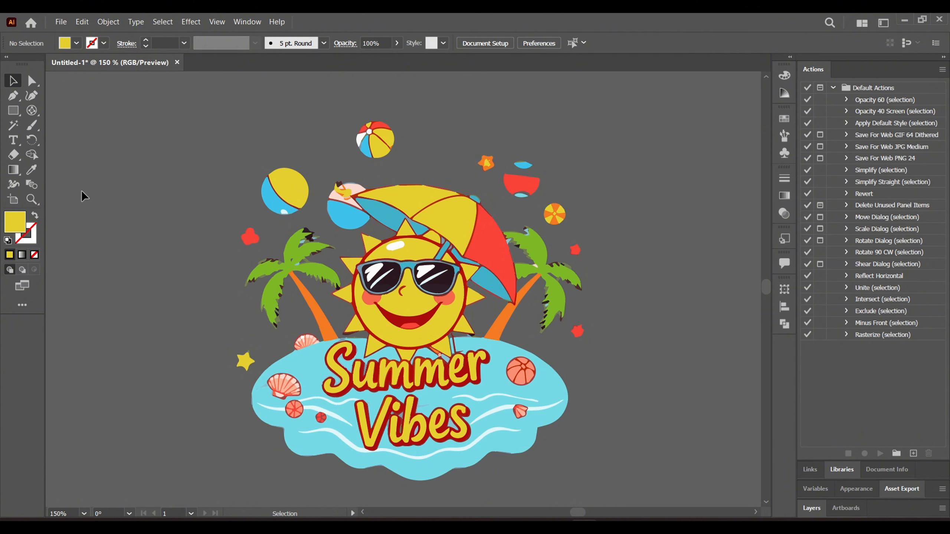
# - Select all red and orange shapes with the Magic Wand, unify them with the umbrella's red, and set their fill to #F72621
pyautogui.click(9, 130)
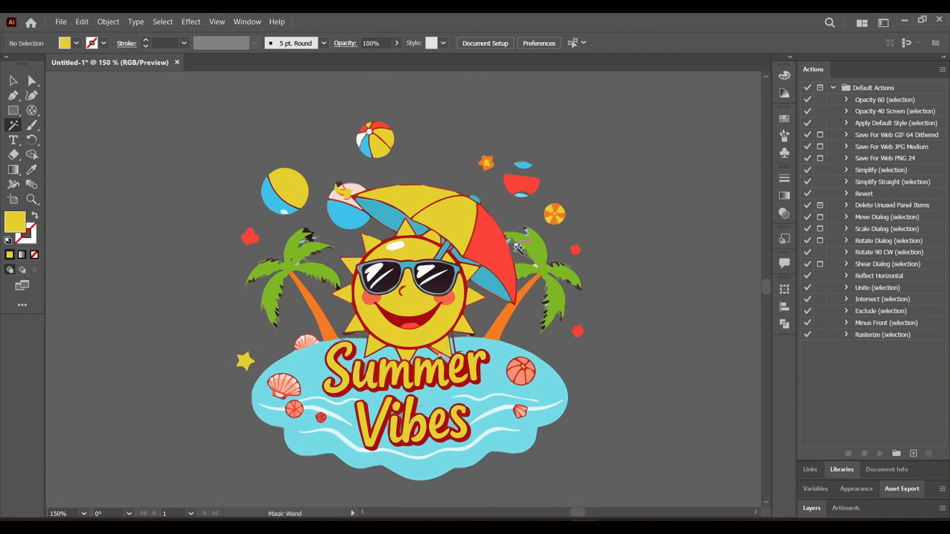
pyautogui.click(505, 252)
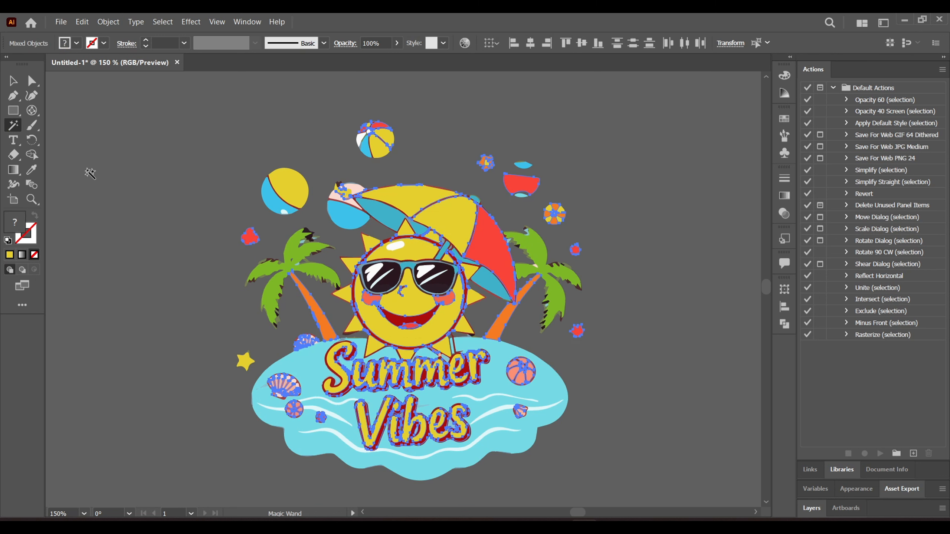
pyautogui.click(33, 170)
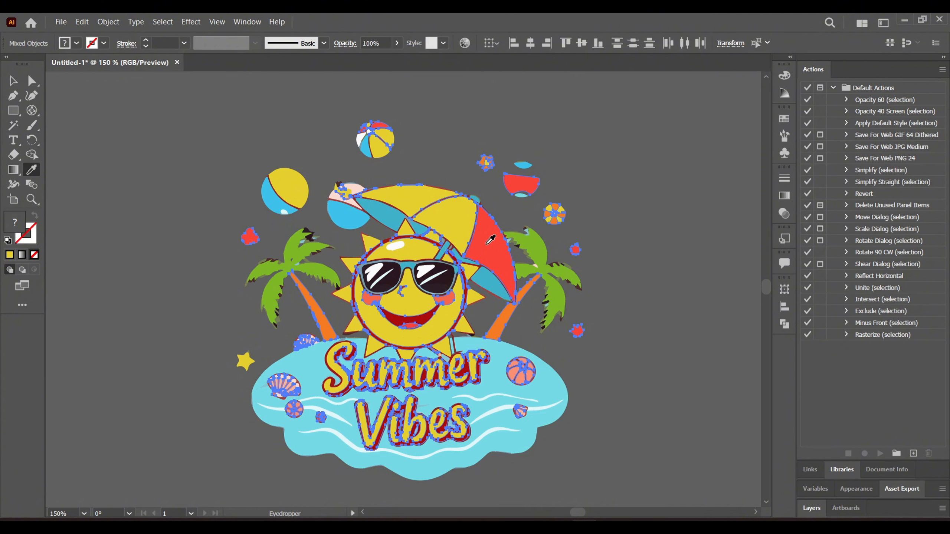
pyautogui.click(487, 243)
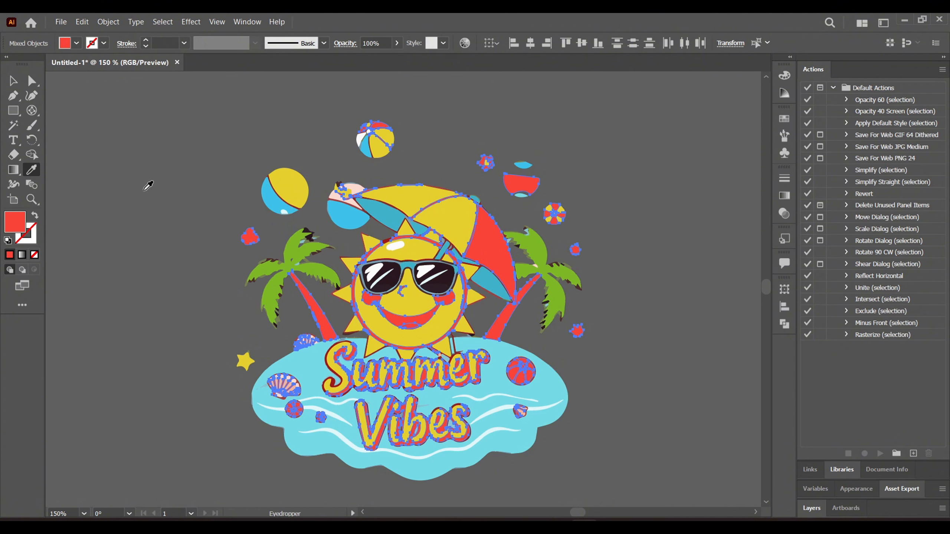
pyautogui.doubleClick(19, 223)
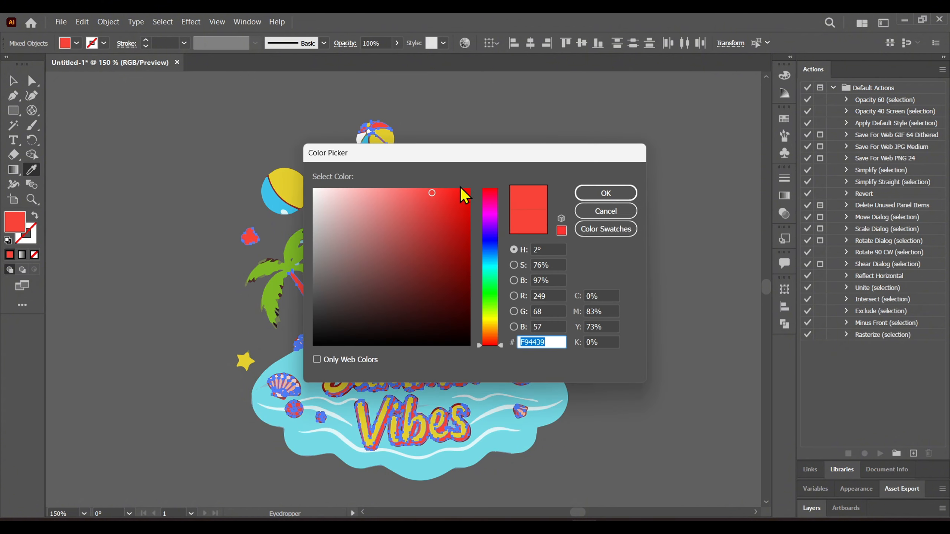
pyautogui.moveTo(449, 193)
pyautogui.mouseDown()
pyautogui.moveTo(423, 192)
pyautogui.moveTo(449, 193)
pyautogui.mouseUp()
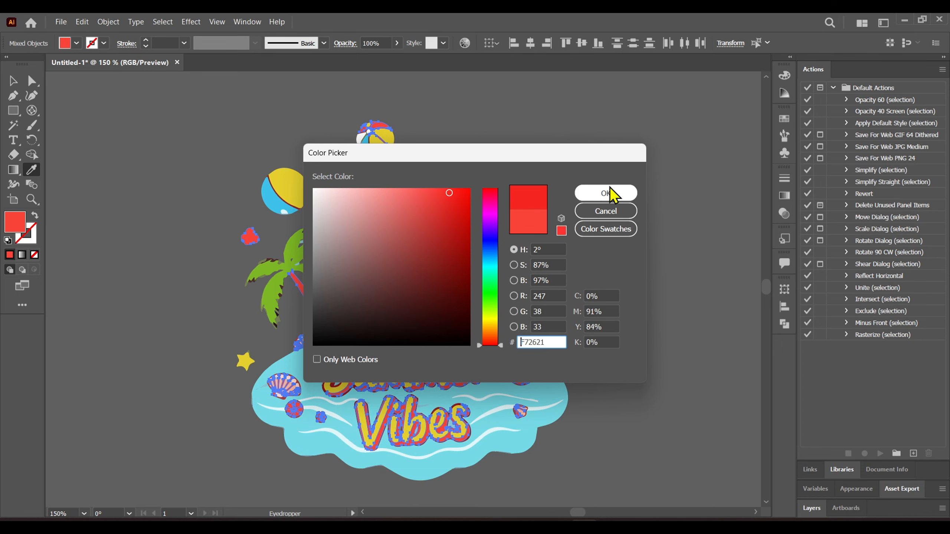
pyautogui.click(606, 193)
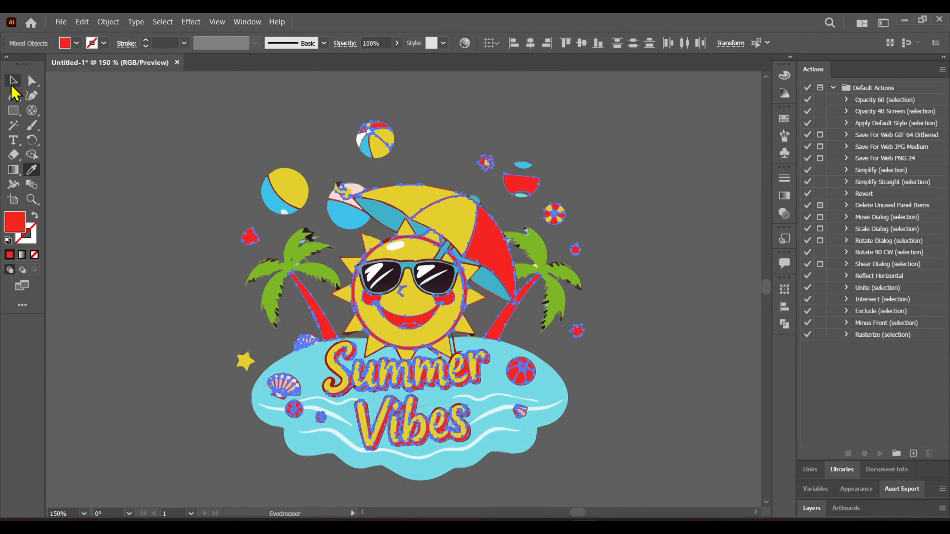
pyautogui.click(13, 81)
pyautogui.click(204, 154)
pyautogui.scroll(-1, 250, 227)
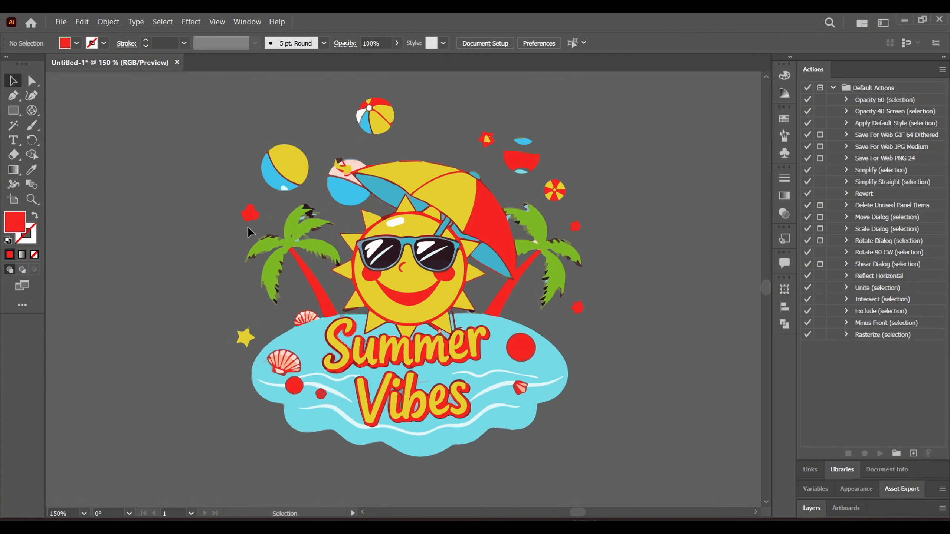
# - Select all blue shapes with the Magic Wand, match them to the water's blue, and set their fill to #91DEE2
pyautogui.click(13, 126)
pyautogui.click(310, 335)
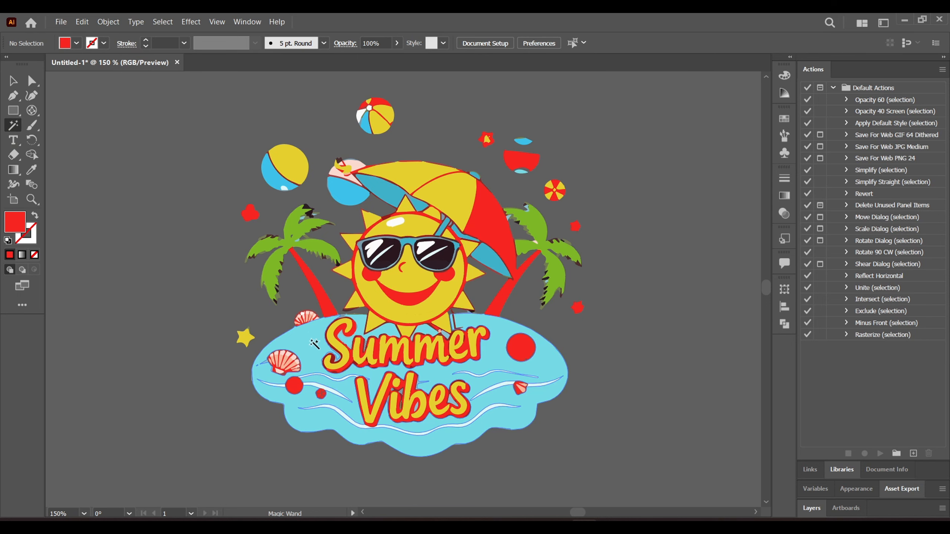
pyautogui.click(314, 344)
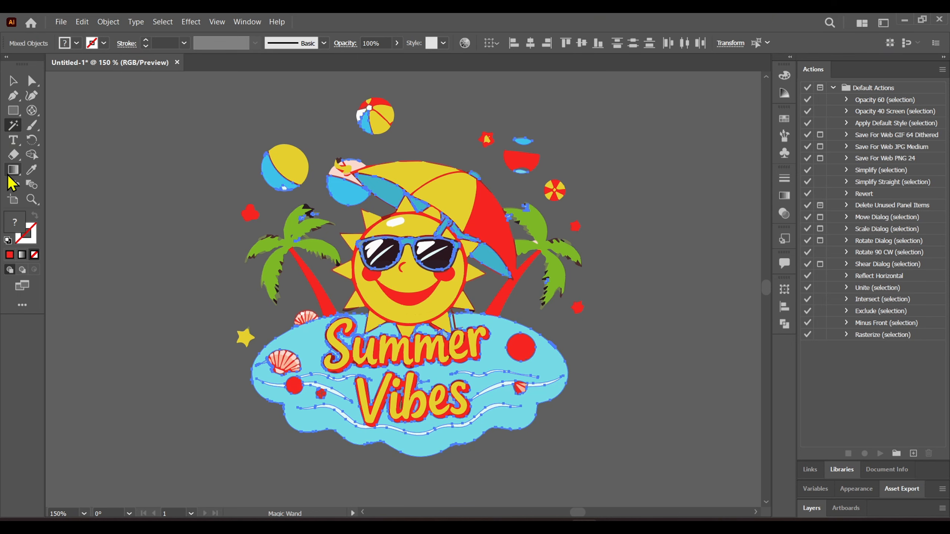
pyautogui.click(30, 173)
pyautogui.click(315, 325)
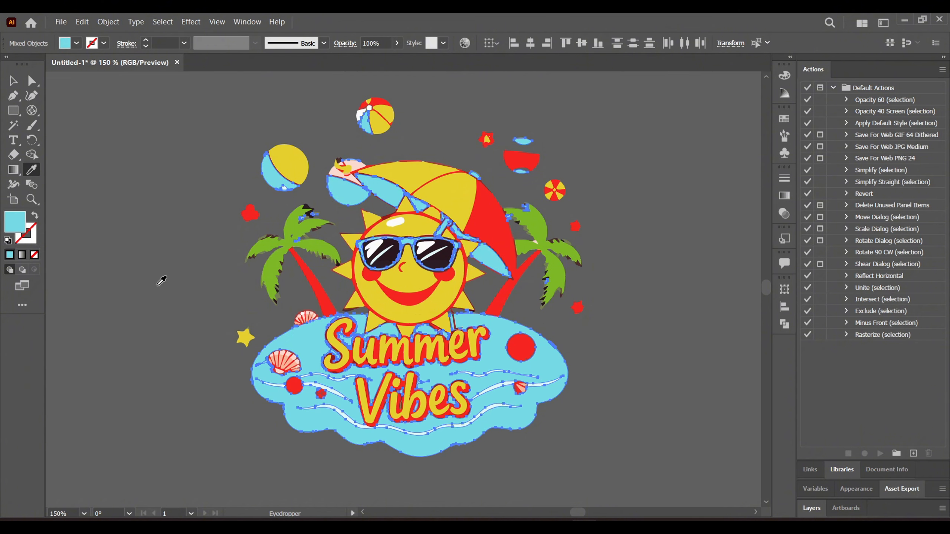
pyautogui.doubleClick(13, 224)
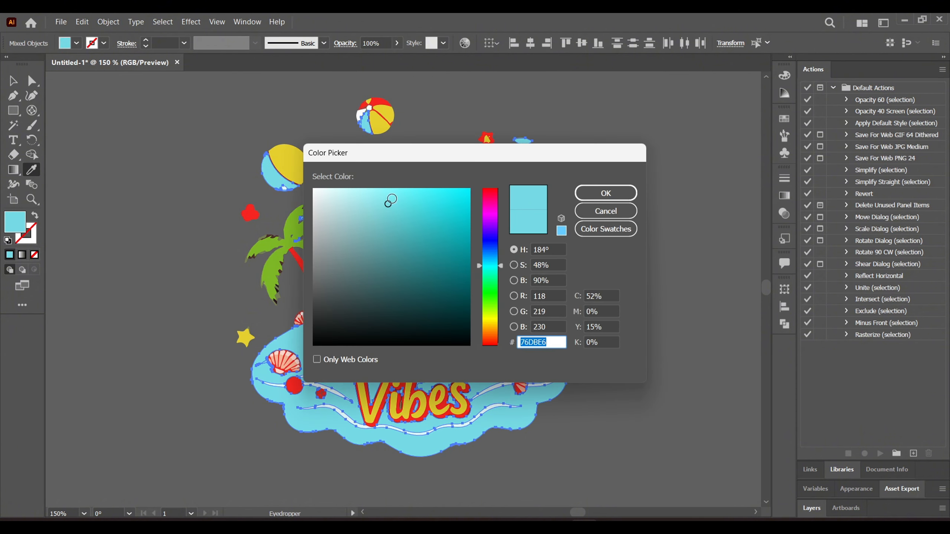
pyautogui.click(606, 193)
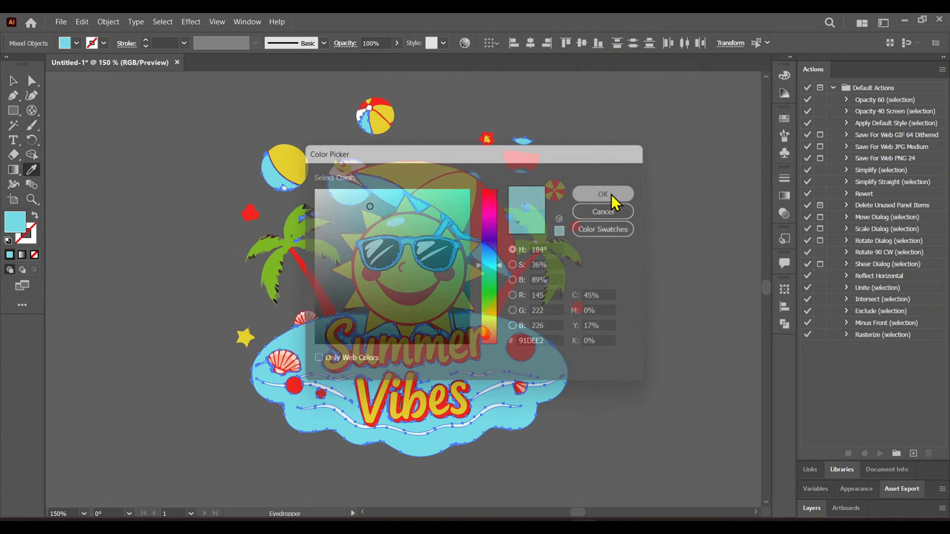
pyautogui.click(13, 80)
pyautogui.click(144, 137)
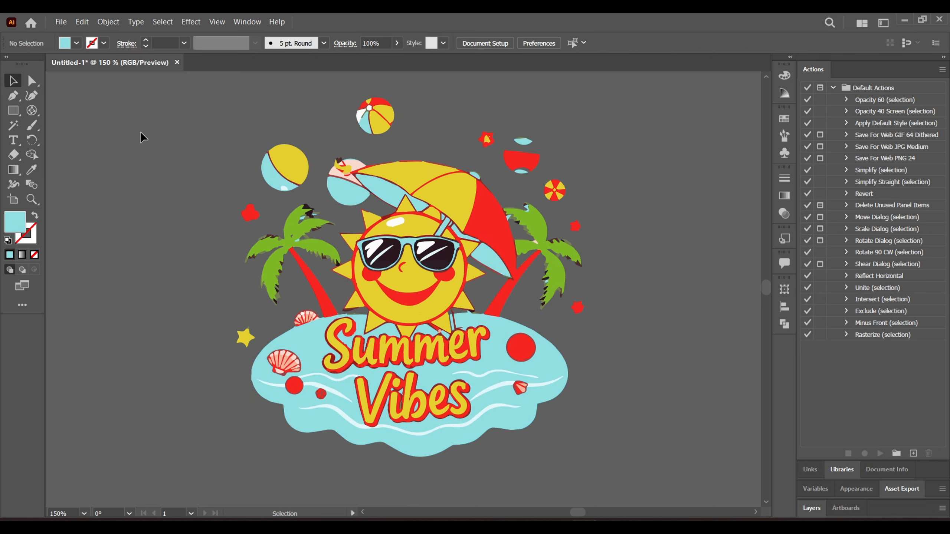
# - Select the green palm fronds with the Magic Wand and set their fill to dark green #4E7A01
pyautogui.click(13, 126)
pyautogui.click(293, 232)
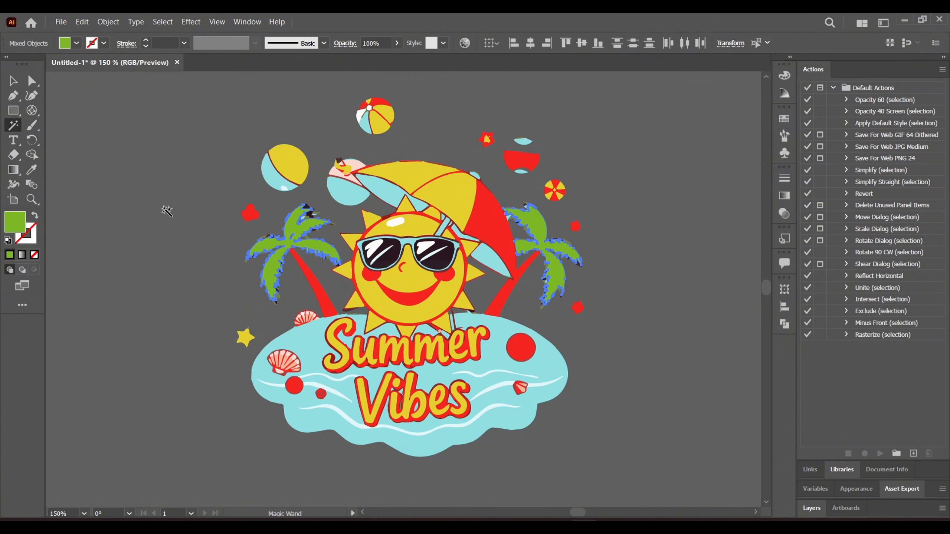
pyautogui.click(31, 170)
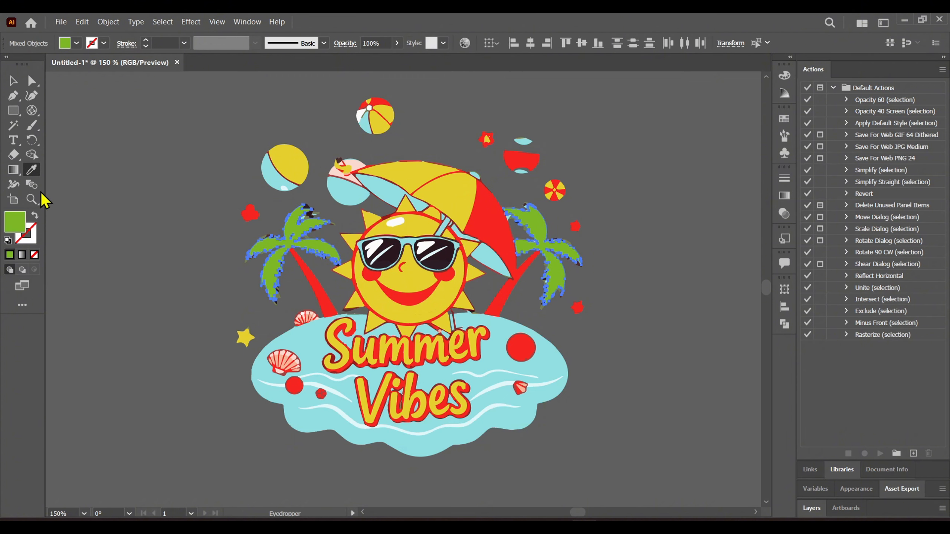
pyautogui.doubleClick(19, 226)
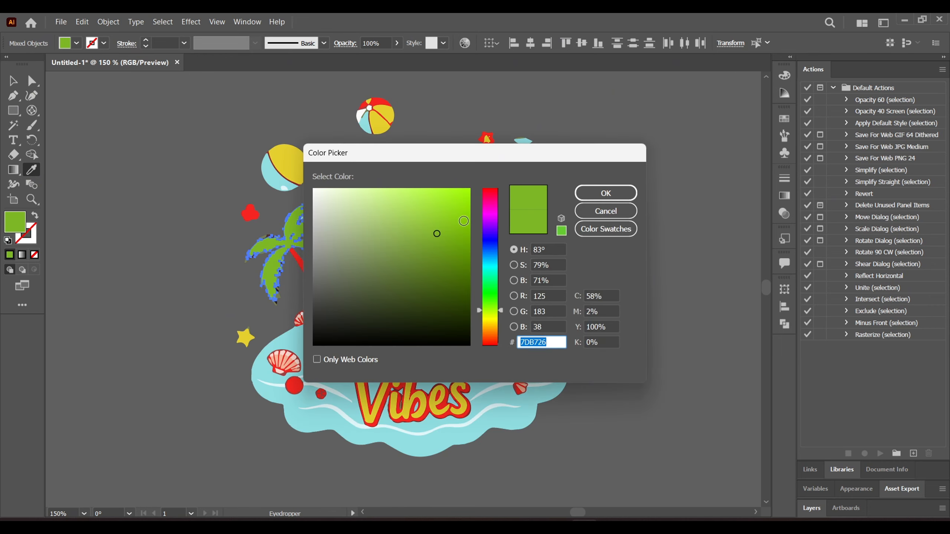
pyautogui.click(463, 223)
pyautogui.moveTo(461, 236); pyautogui.dragTo(469, 269)
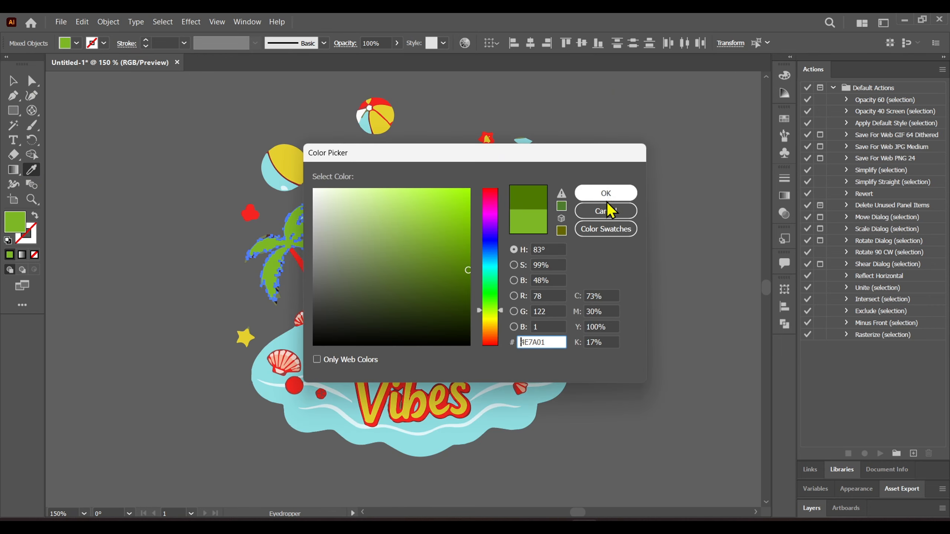
pyautogui.click(584, 194)
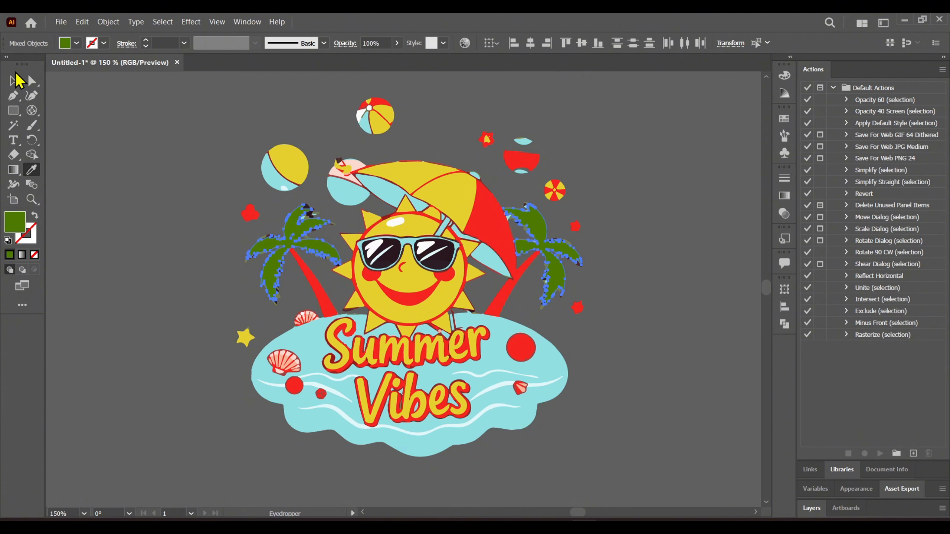
pyautogui.click(13, 82)
pyautogui.click(146, 150)
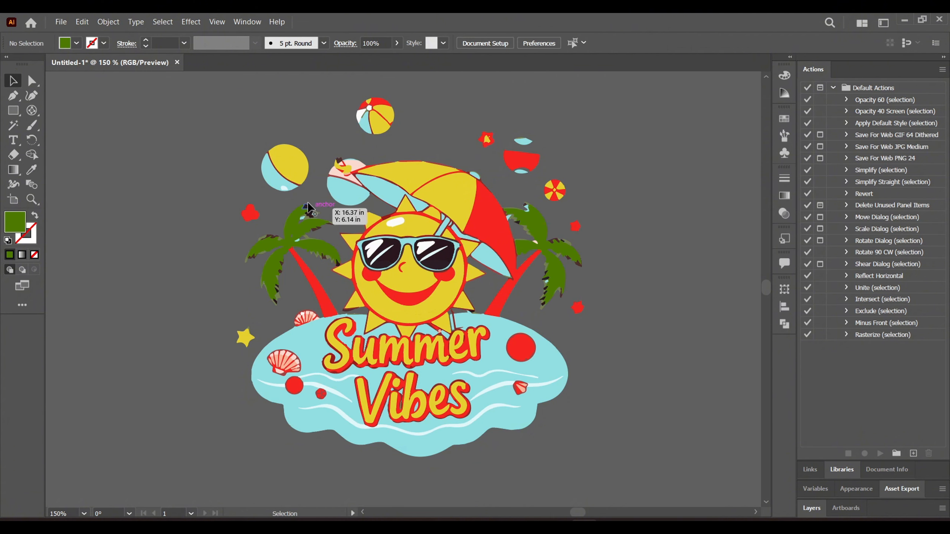
# - Select all white and pale pink shapes with the Magic Wand and fill them with the pale pink of the ball beside the umbrella
pyautogui.scroll(-1, 488, 288)
pyautogui.scroll(-1, 488, 288)
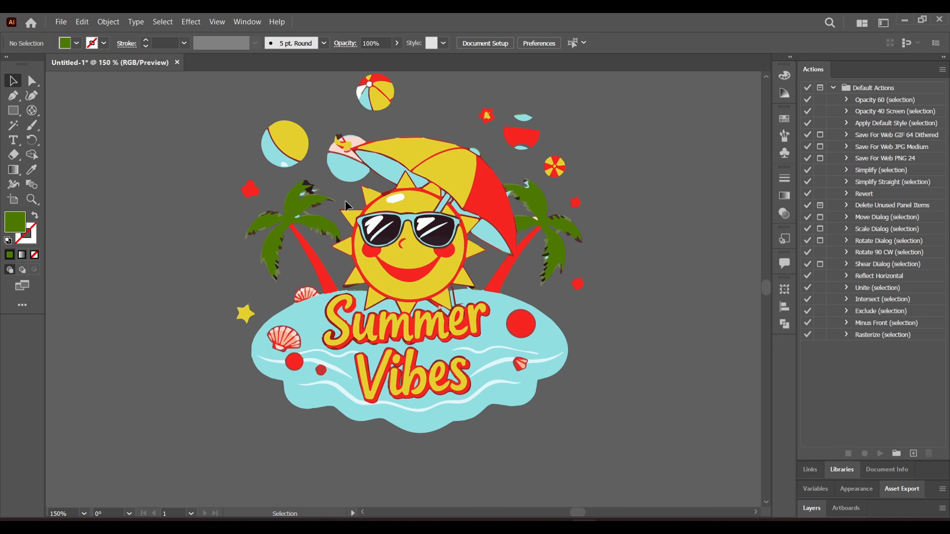
pyautogui.click(13, 126)
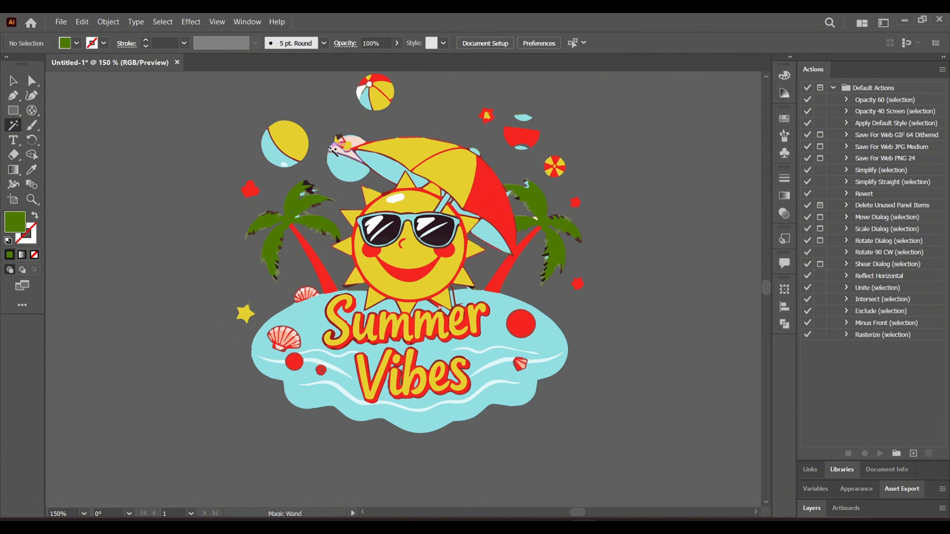
pyautogui.click(335, 148)
pyautogui.click(31, 169)
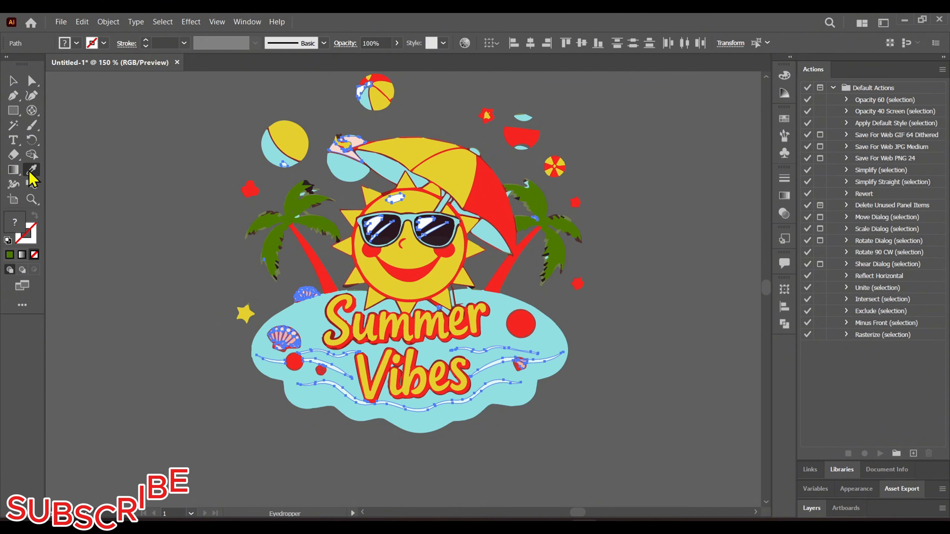
pyautogui.click(337, 145)
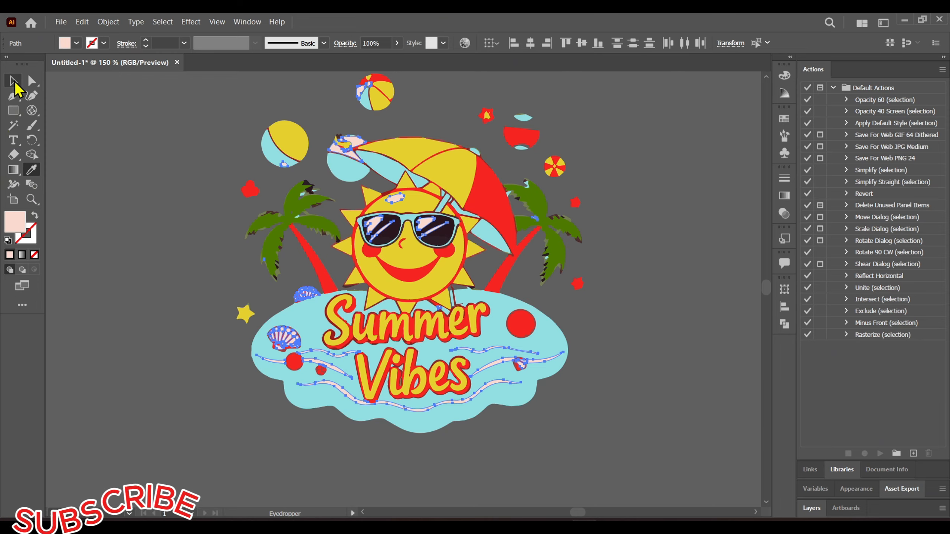
pyautogui.click(14, 83)
pyautogui.click(91, 98)
pyautogui.scroll(2, 449, 179)
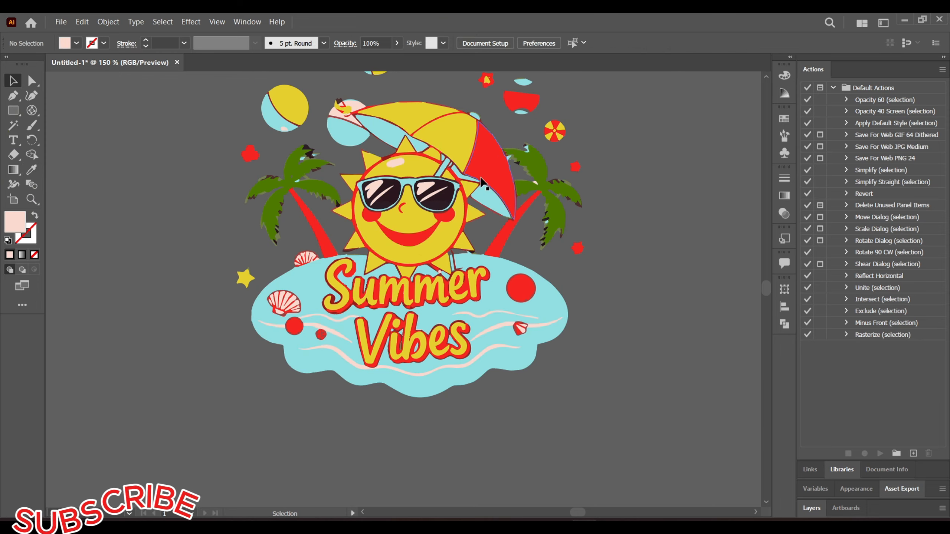
pyautogui.scroll(2, 599, 187)
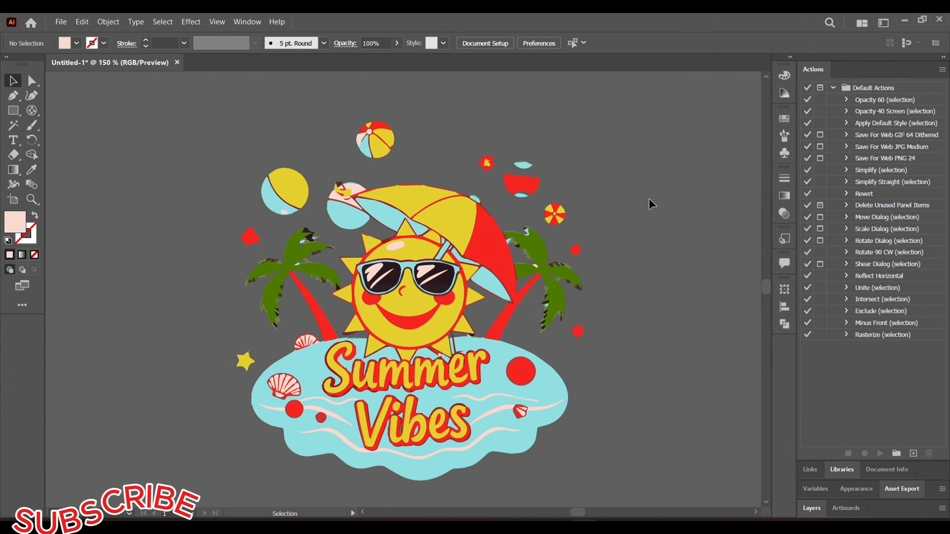
# - Delete the multicoloured beach ball above the umbrella and the yellow-and-blue ball above the left palm
pyautogui.hotkey('ctrl', '-')
pyautogui.hotkey('ctrl', '-')
pyautogui.moveTo(370, 202); pyautogui.dragTo(419, 232)
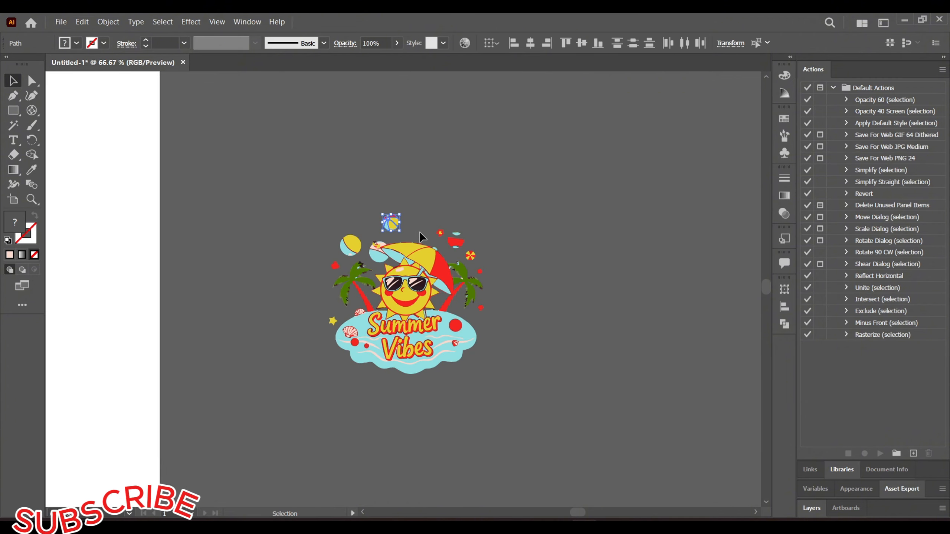
pyautogui.press('Delete')
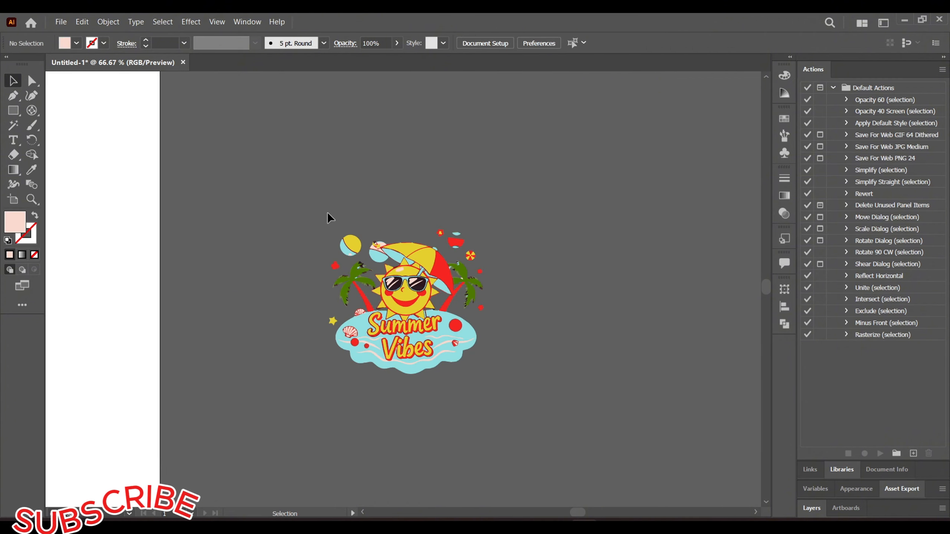
pyautogui.moveTo(328, 216); pyautogui.dragTo(360, 259)
pyautogui.press('Delete')
pyautogui.scroll(1, 355, 192)
pyautogui.scroll(5, 355, 262)
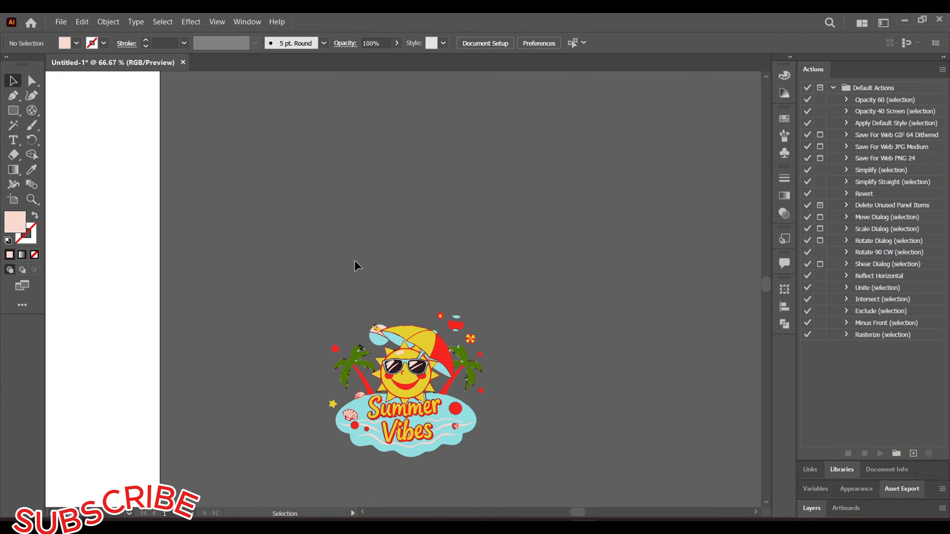
pyautogui.scroll(-6, 346, 262)
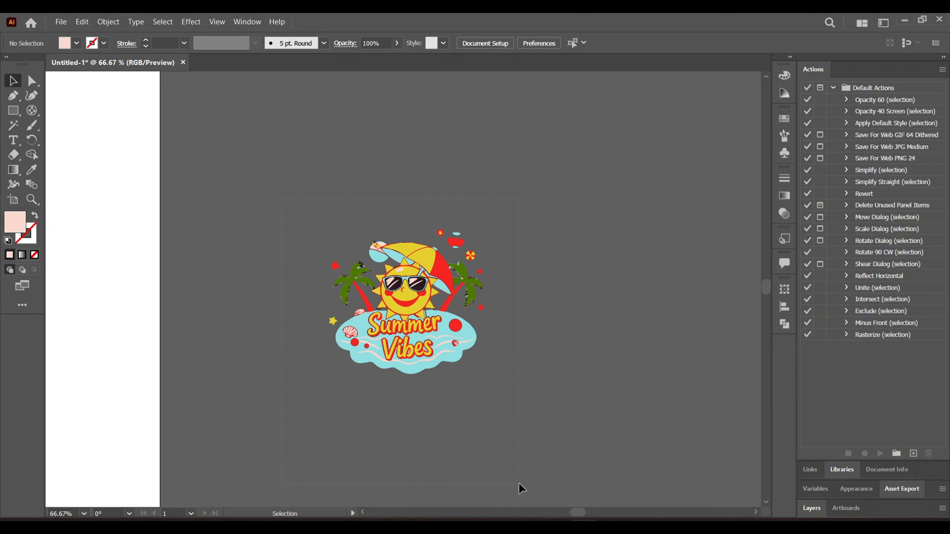
# - Group all the Summer Vibes artwork and move the group up and to the right, clear of the artboard
pyautogui.hotkey('ctrl', 'a')
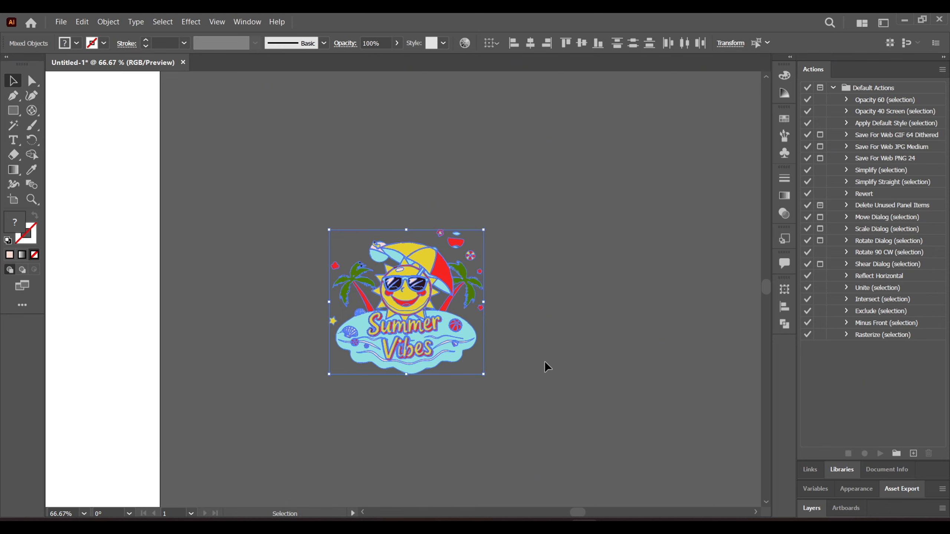
pyautogui.press('a')
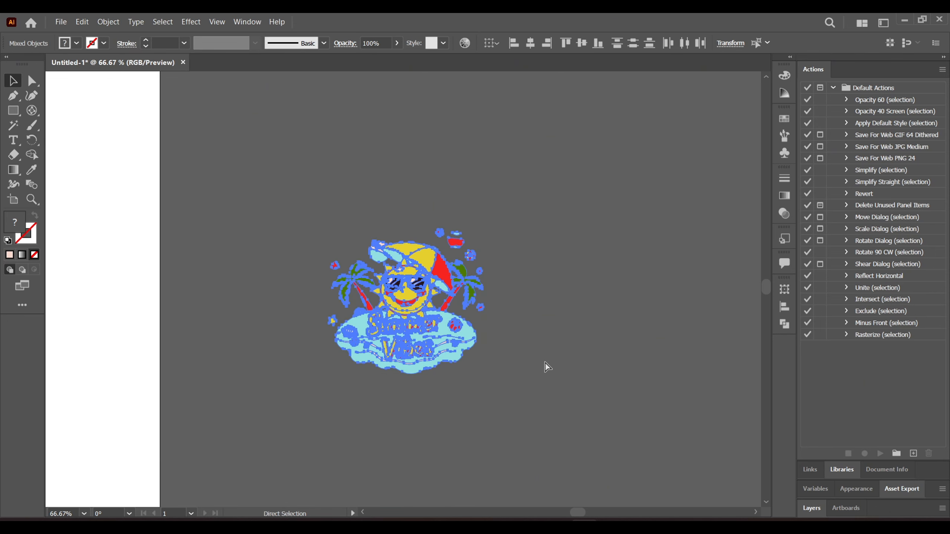
pyautogui.press('v')
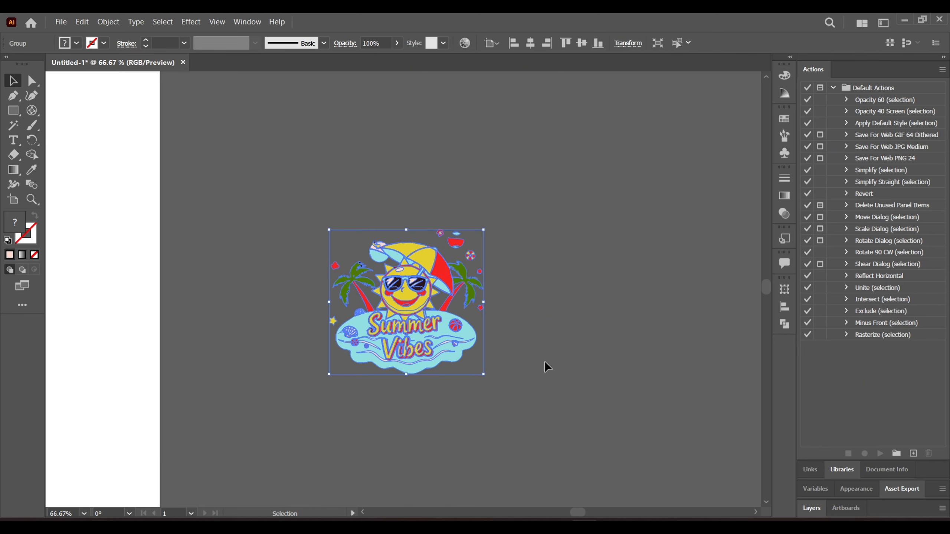
pyautogui.click(115, 25)
pyautogui.click(135, 165)
pyautogui.click(610, 260)
pyautogui.moveTo(432, 325); pyautogui.dragTo(488, 267)
pyautogui.click(486, 360)
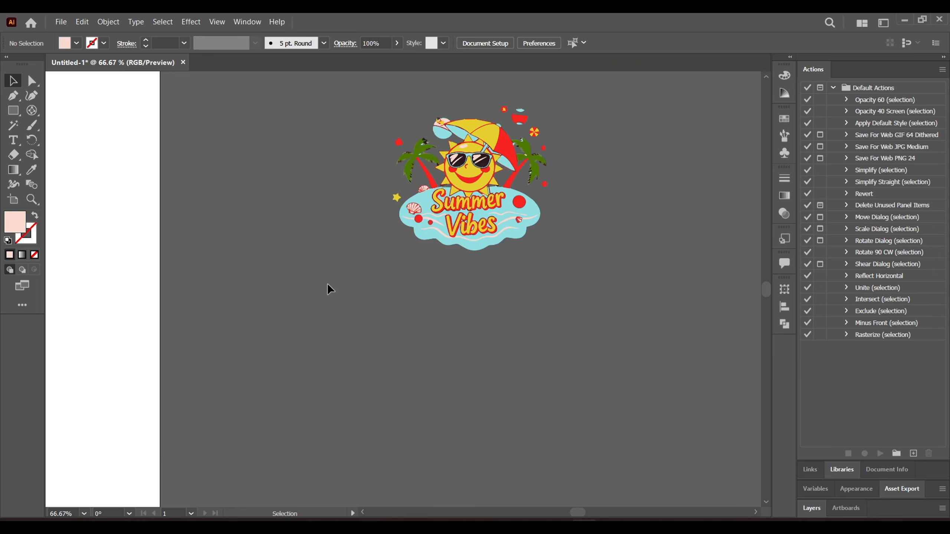
# - Scale the Summer Vibes group up to nearly the artboard's width and reposition it in the empty area beside the artboard
pyautogui.hotkey('ctrl', '-')
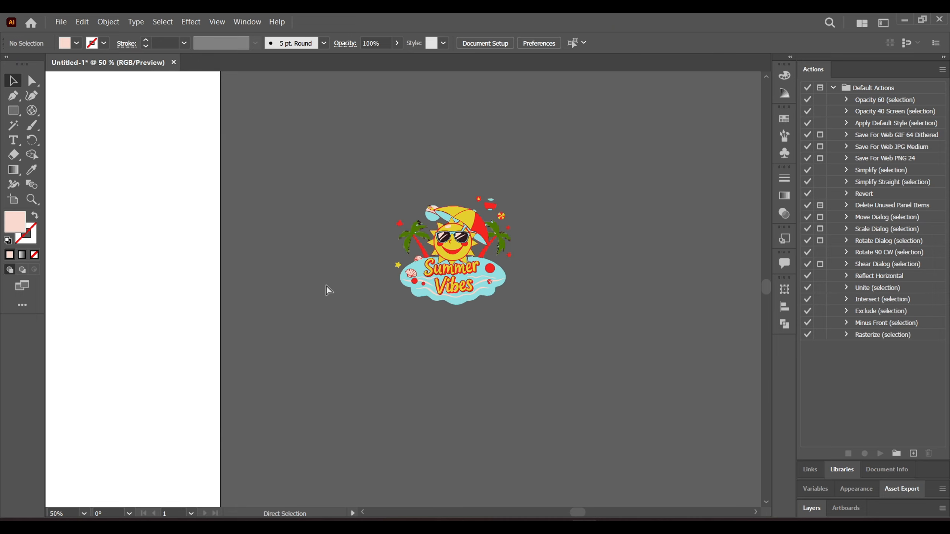
pyautogui.hotkey('ctrl', '-')
pyautogui.hotkey('ctrl', '-')
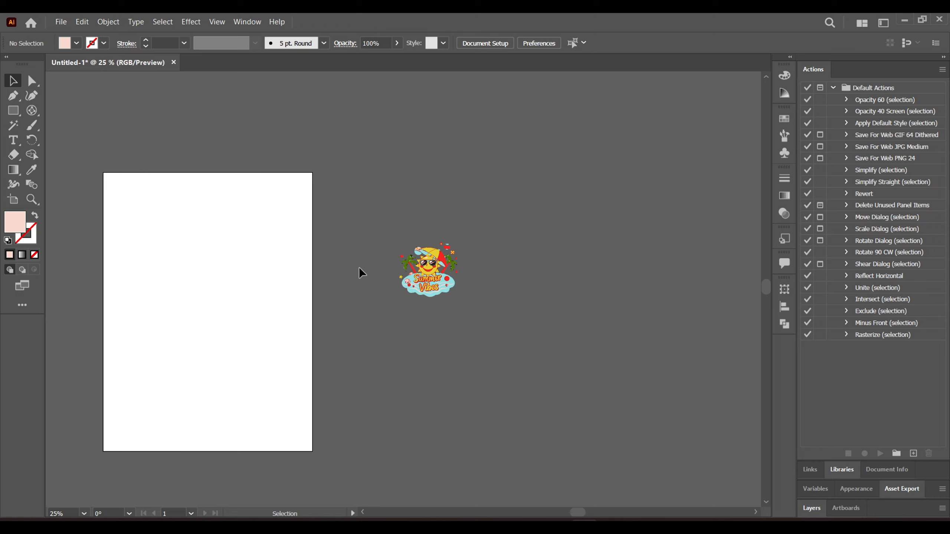
pyautogui.moveTo(379, 222); pyautogui.dragTo(498, 337)
pyautogui.click(509, 324)
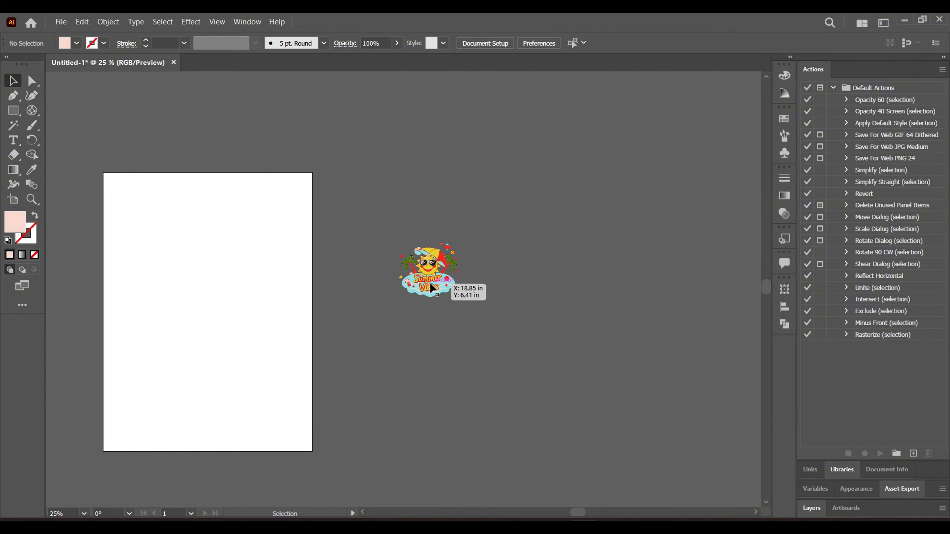
pyautogui.moveTo(432, 288); pyautogui.dragTo(580, 313)
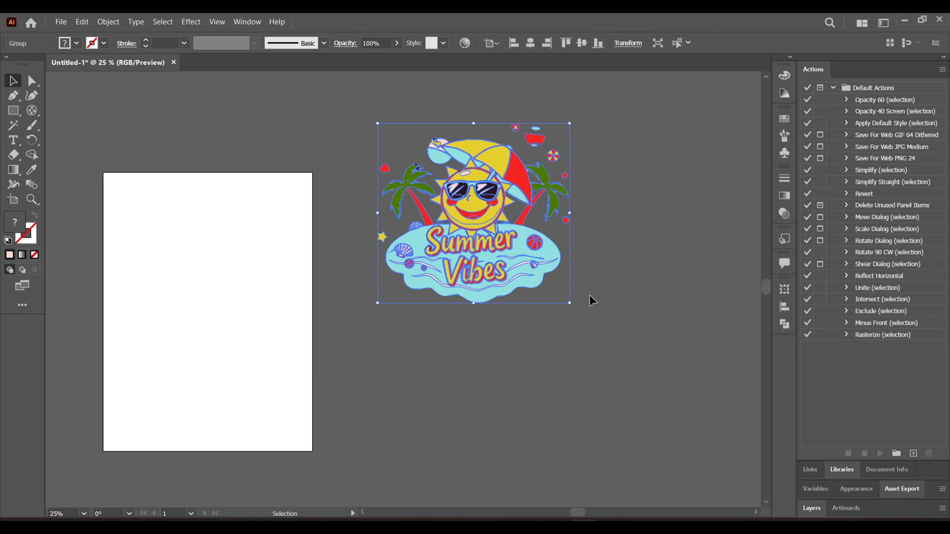
pyautogui.click(616, 232)
pyautogui.moveTo(540, 223); pyautogui.dragTo(583, 259)
pyautogui.click(673, 228)
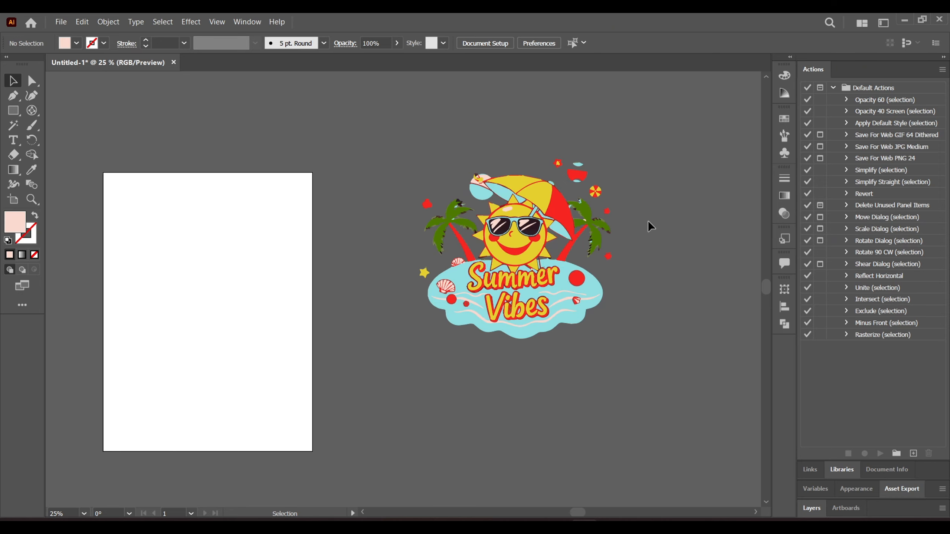
pyautogui.scroll(2, 636, 224)
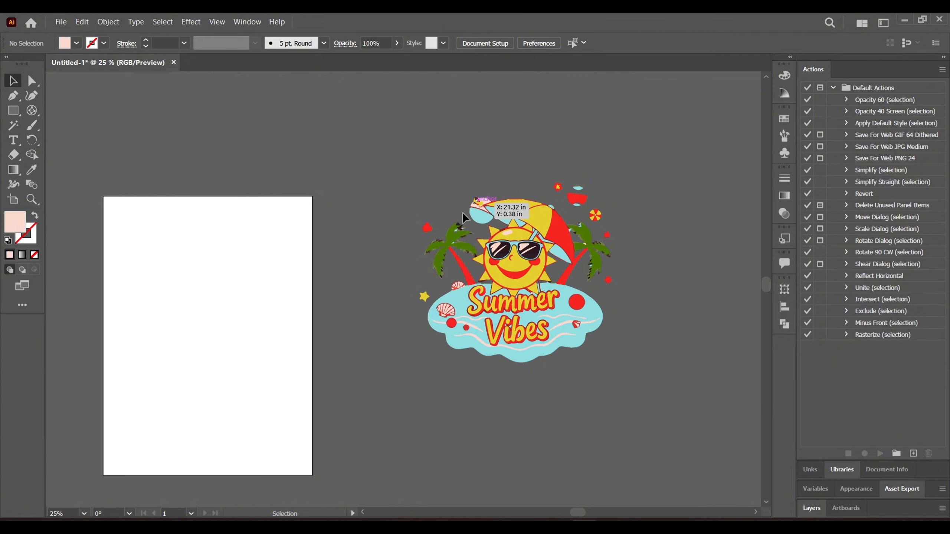